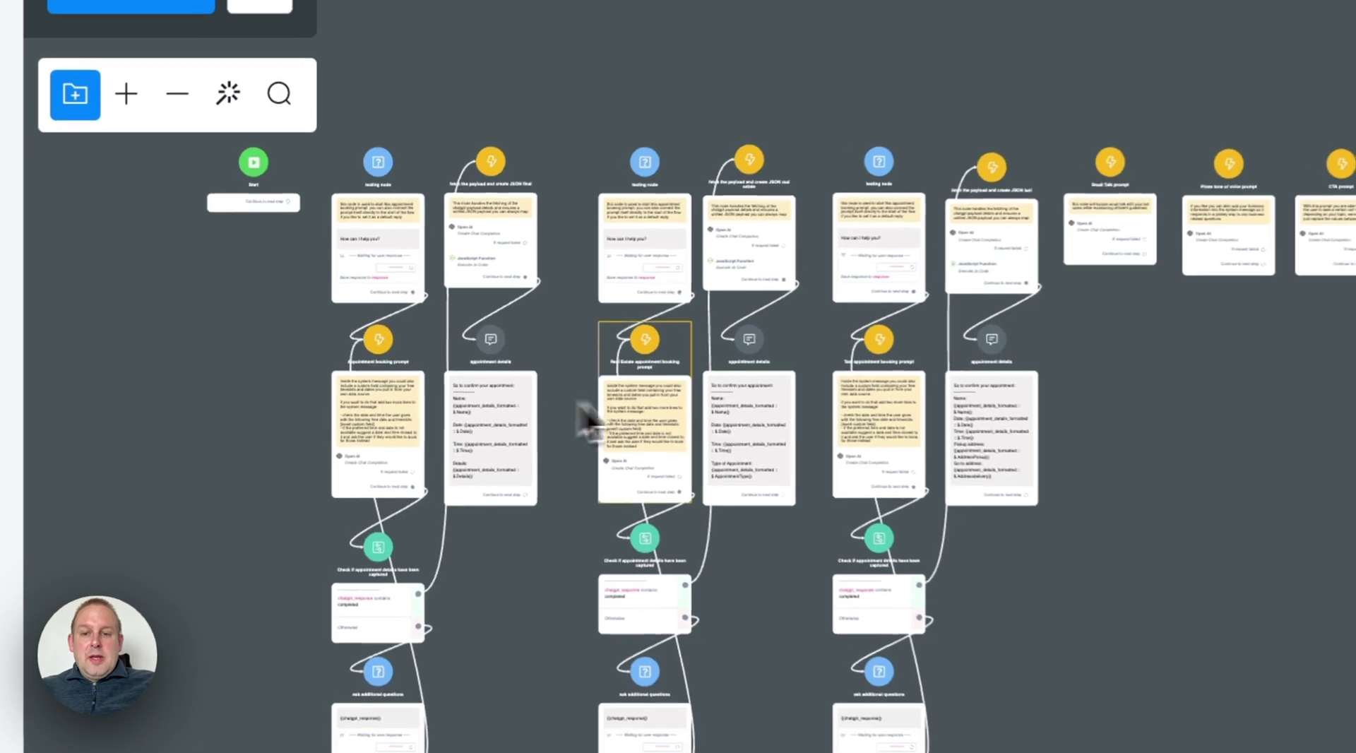
mouse_move(863, 384)
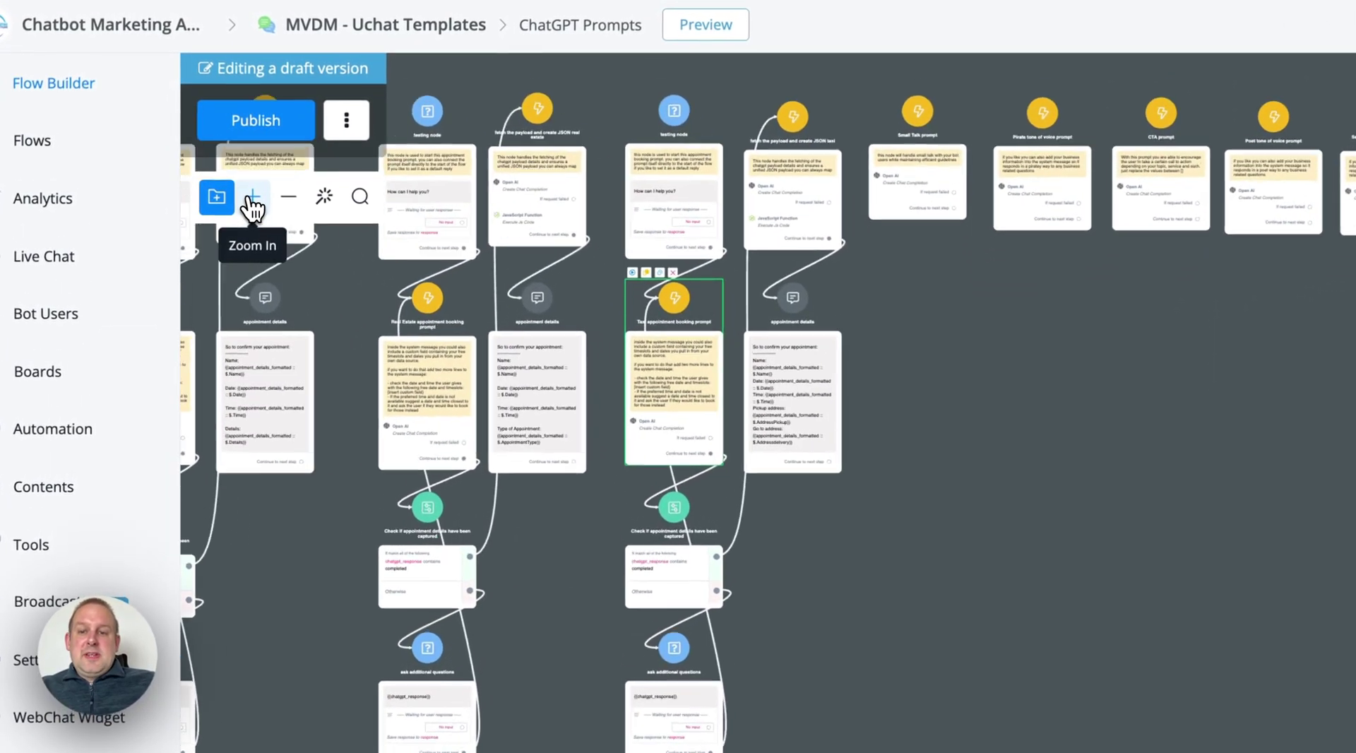
left_click(221, 184)
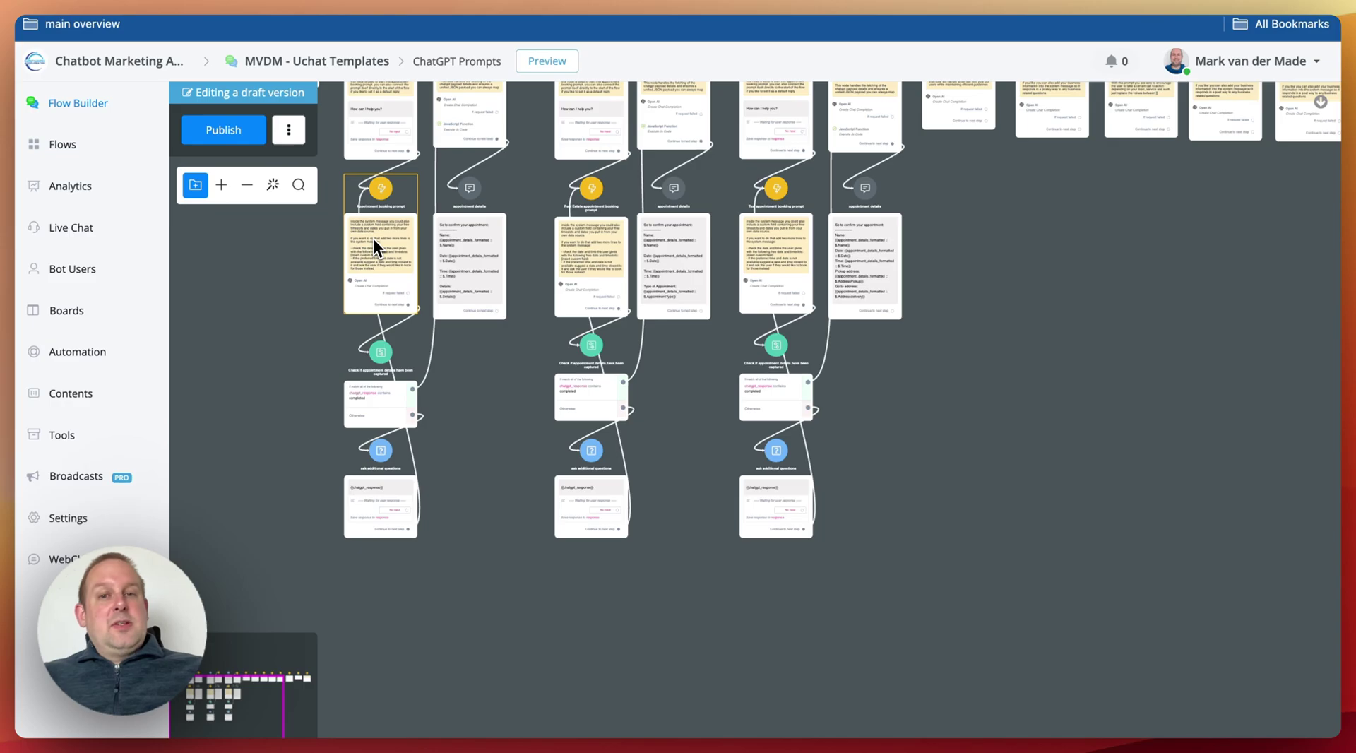
left_click_drag(481, 361, 465, 458)
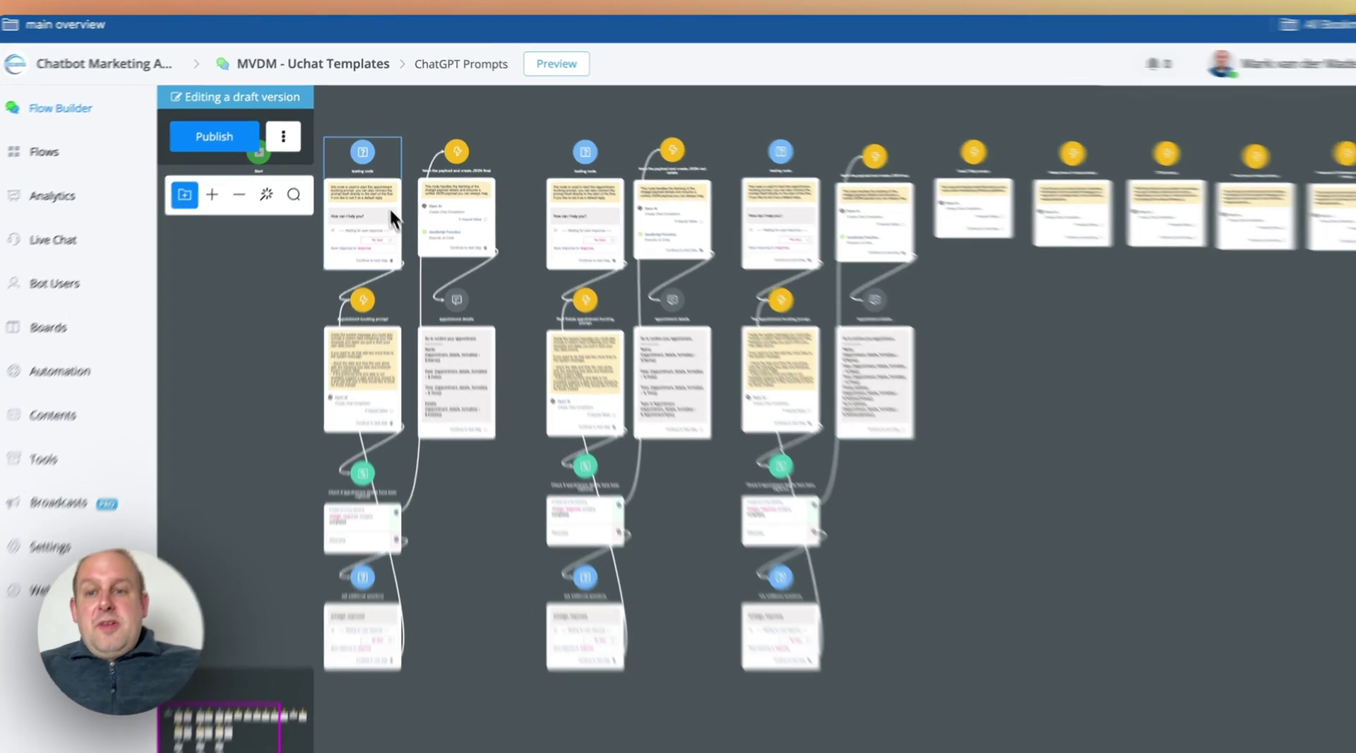
- Launch a web popup preview from the testing node of the general appointment booking flow
left_click(363, 156)
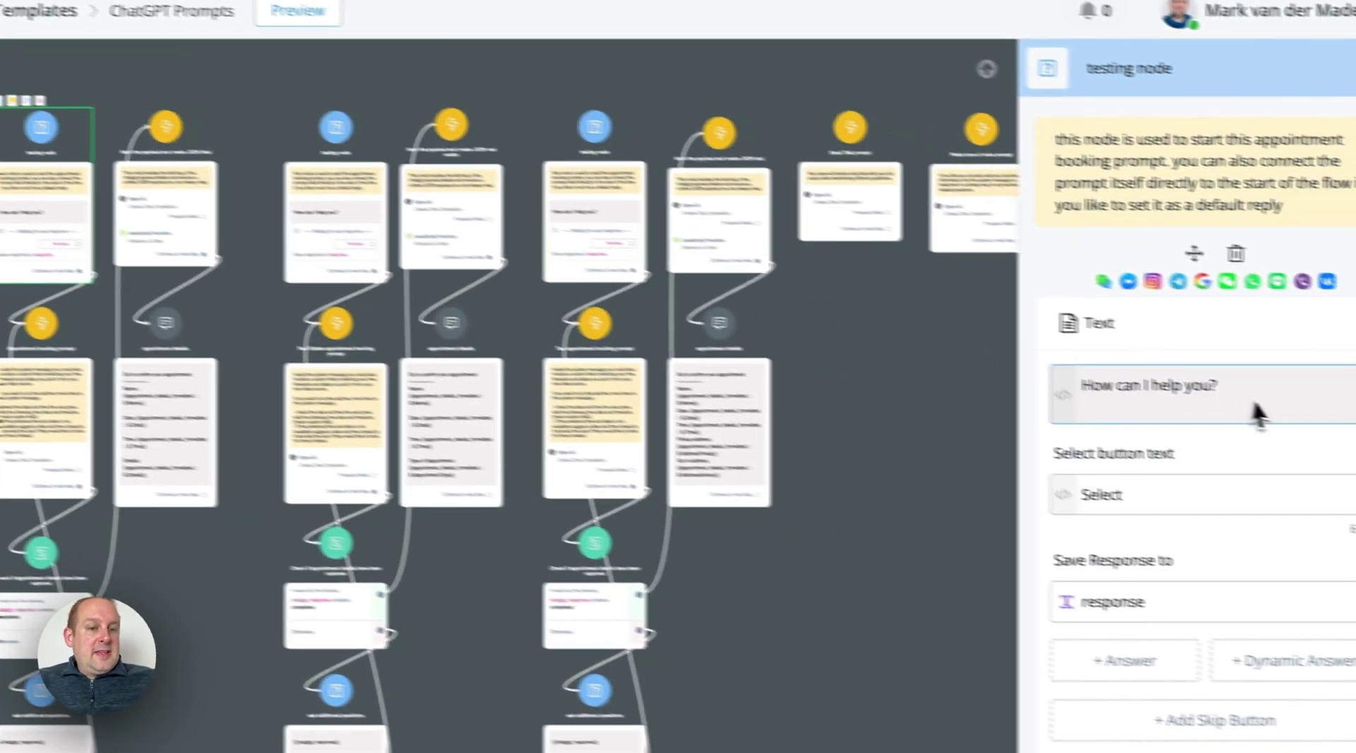
left_click(613, 79)
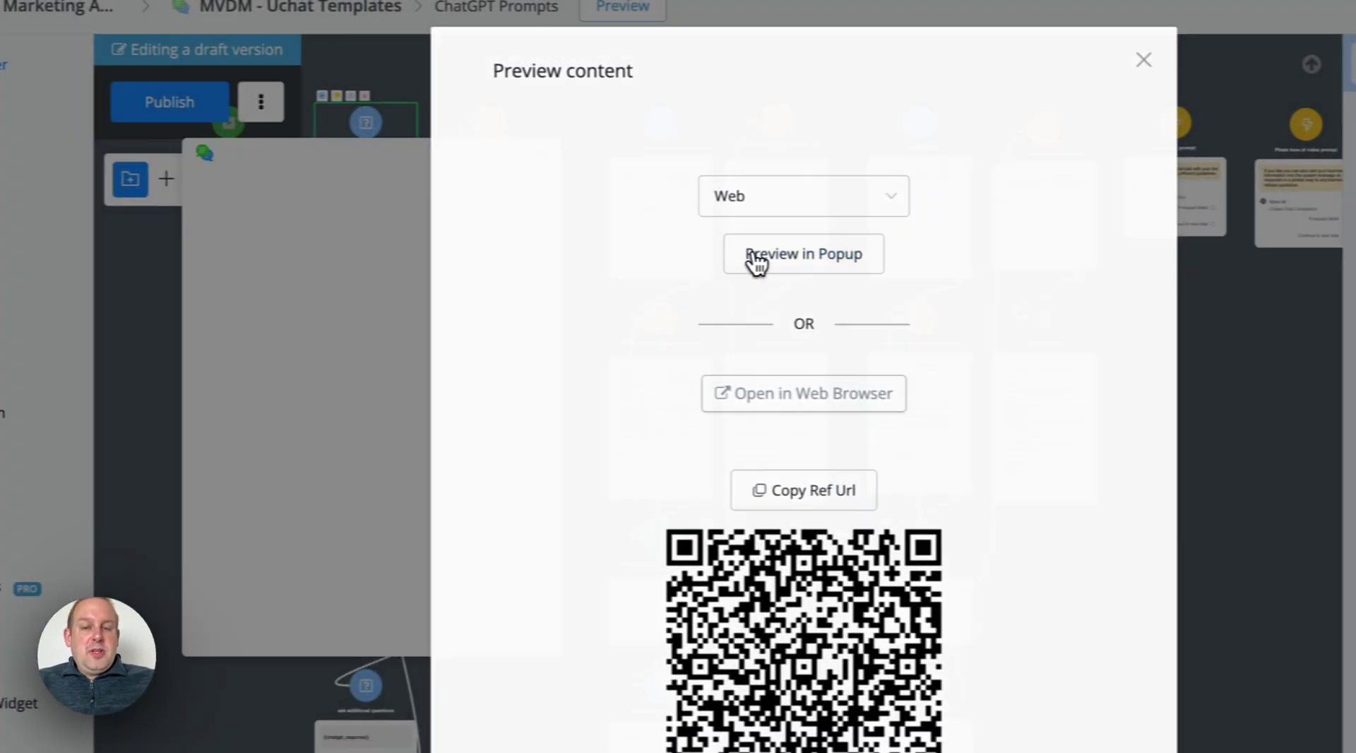
left_click(756, 256)
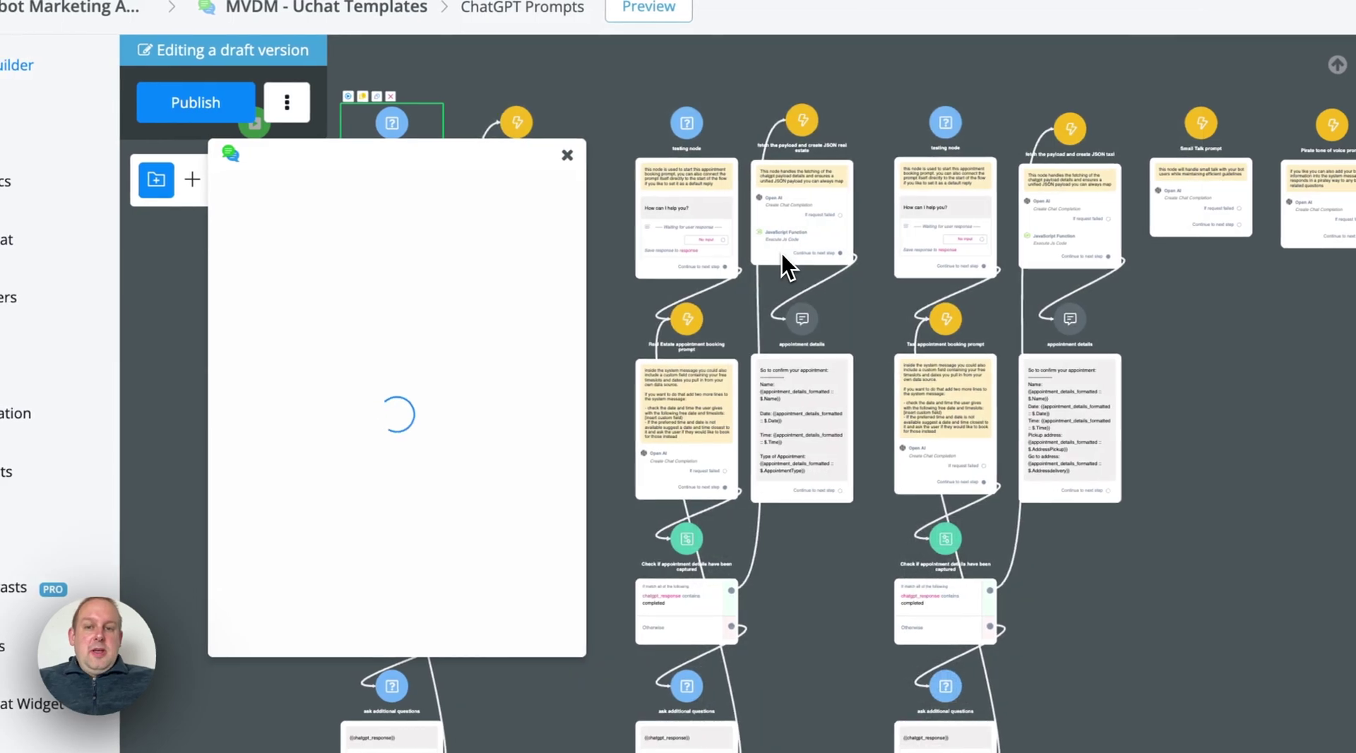
- Send the message "I want to make an appointment" in the preview chat
left_click(643, 404)
type("I wa")
type("nt to make an")
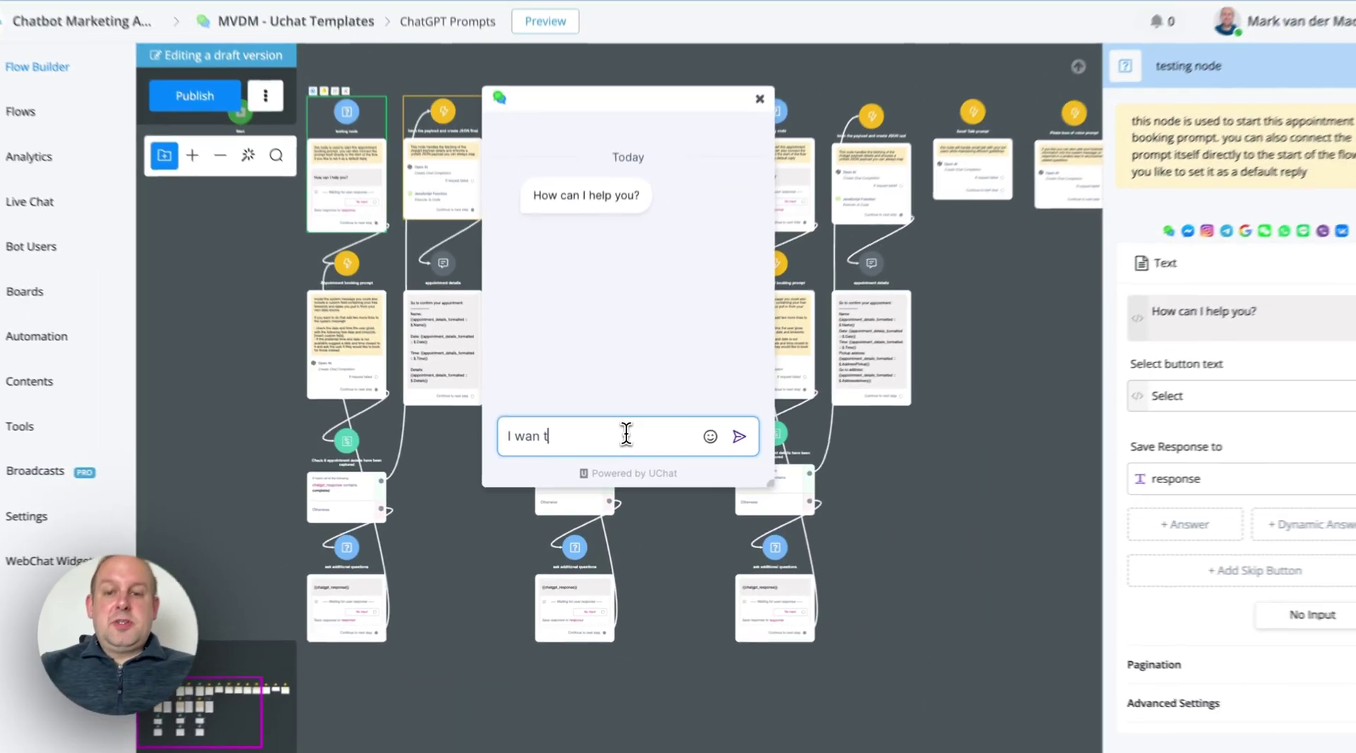
type(" appointment")
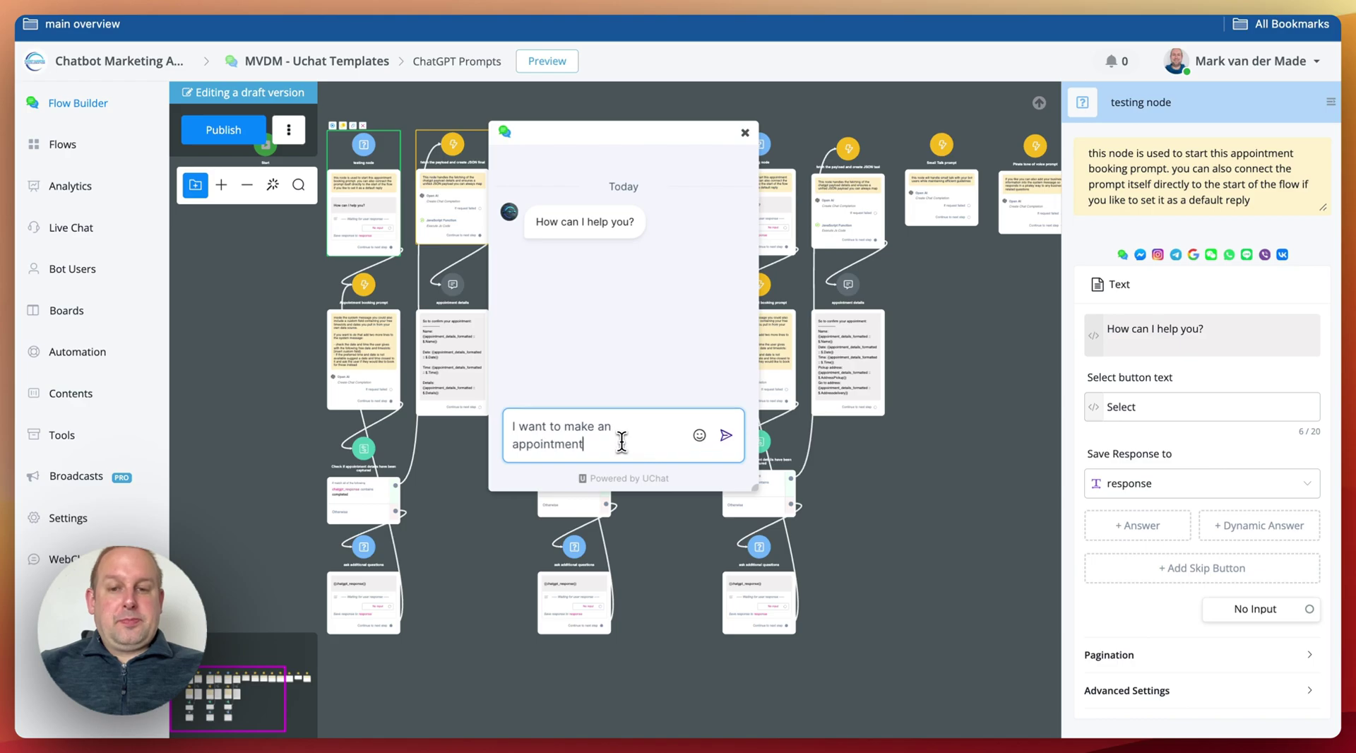
key("Return")
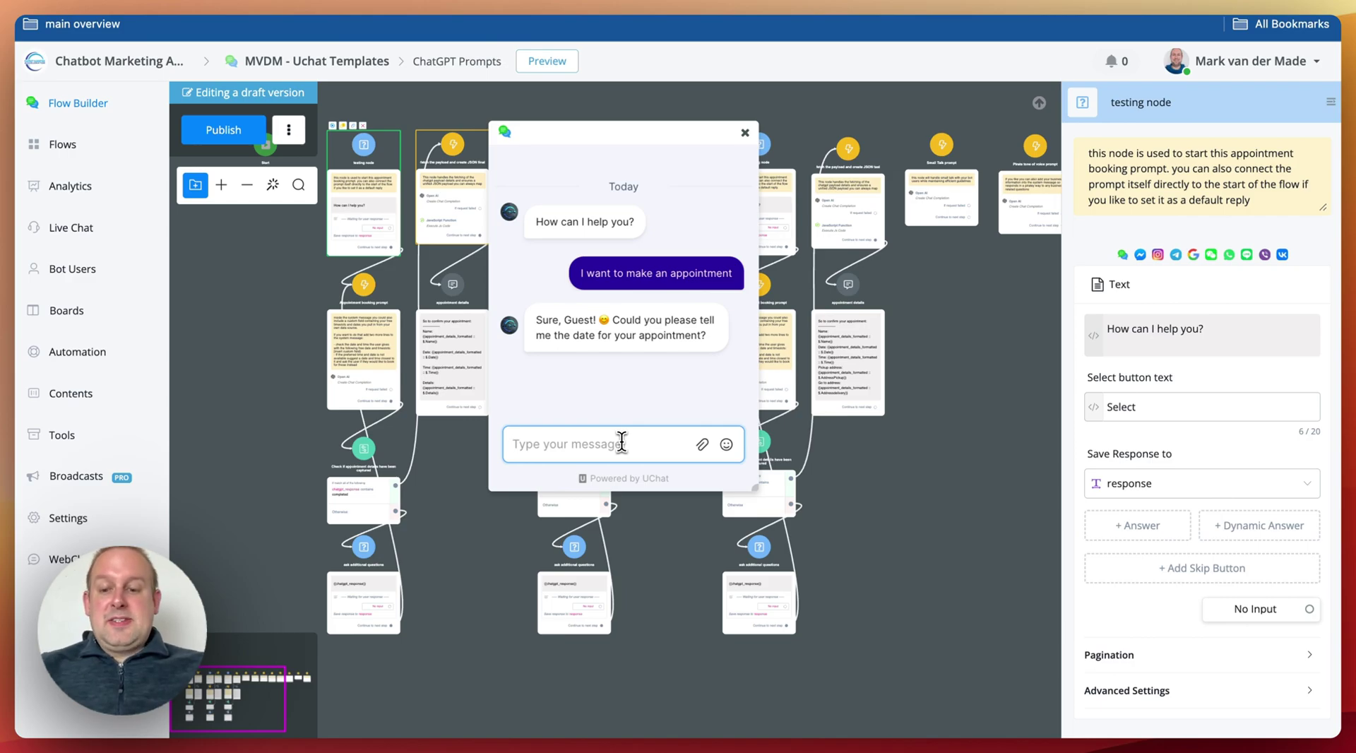
- Answer the bot's questions with the date November 20 and the time 2pm
type("November 20")
key("Return")
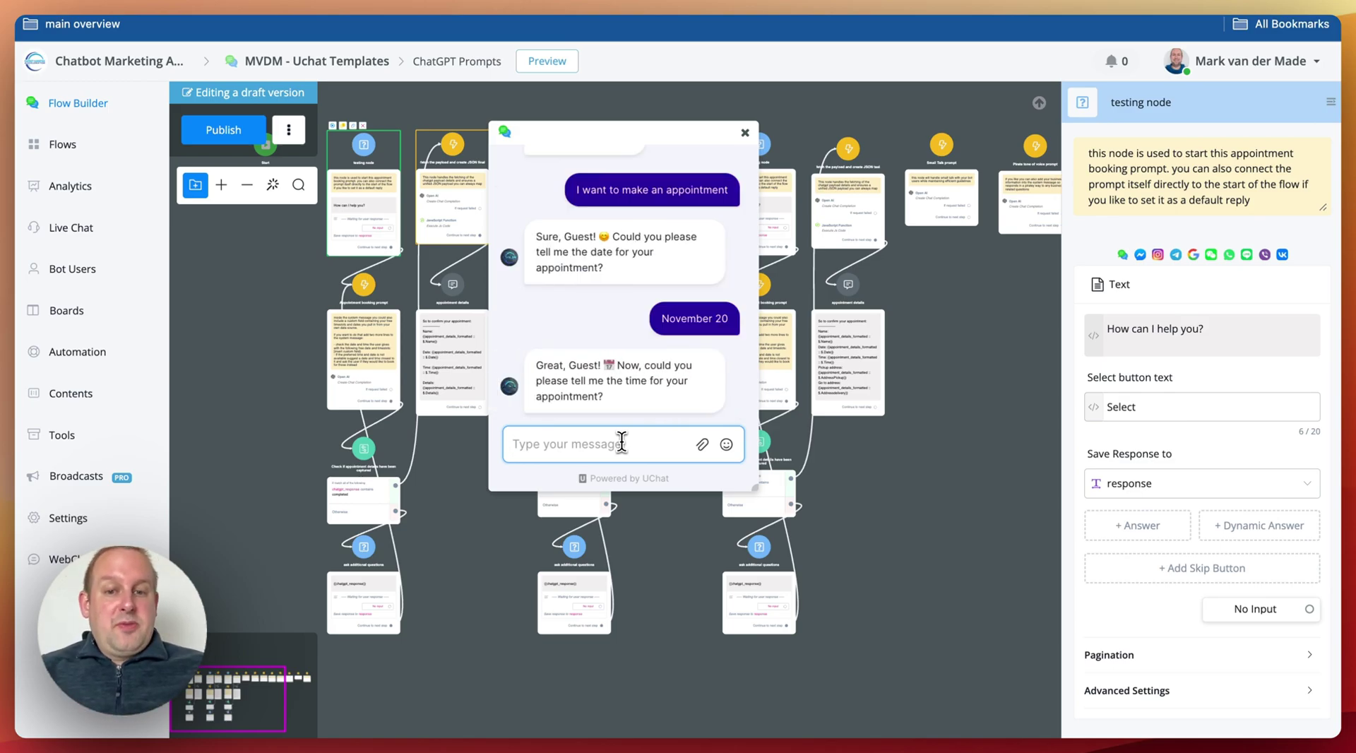
type("2pm")
key("Return")
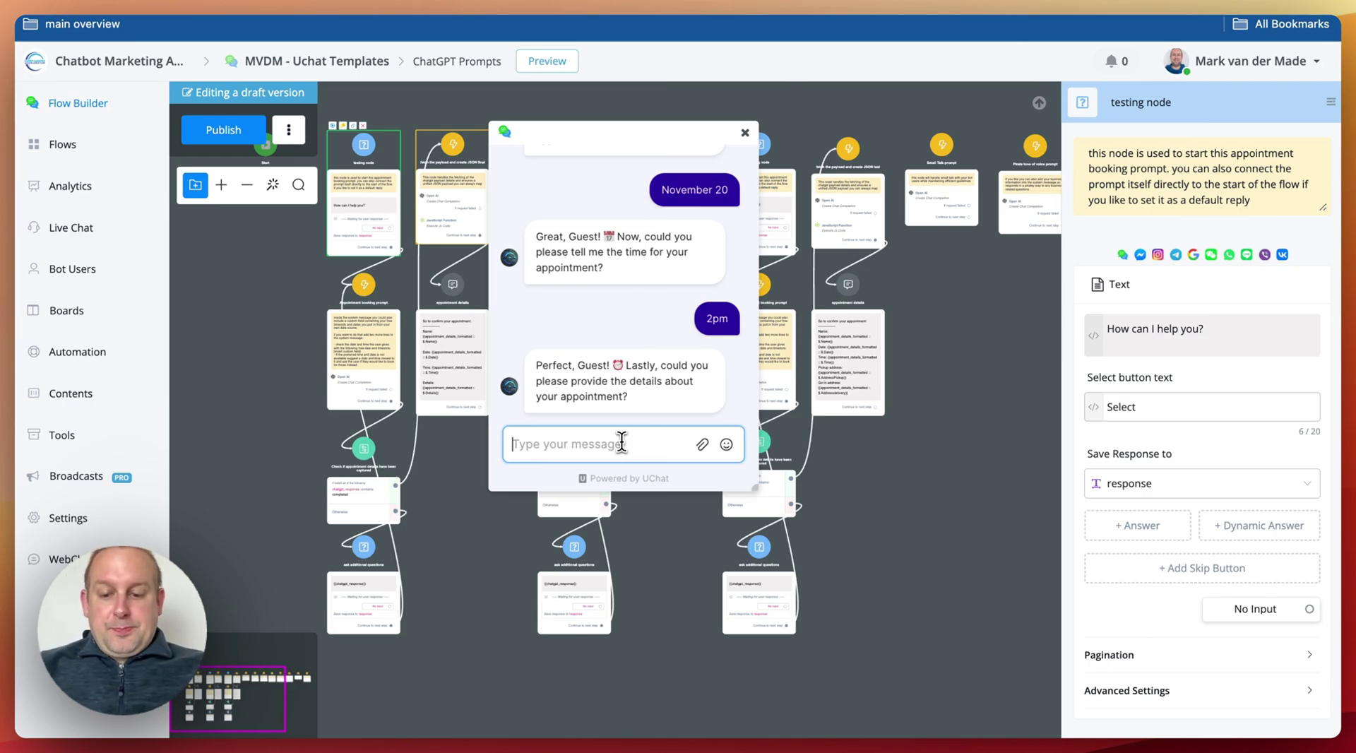
- Send "discussion new project collaboration" as the appointment details and close the preview chat
type("discuss")
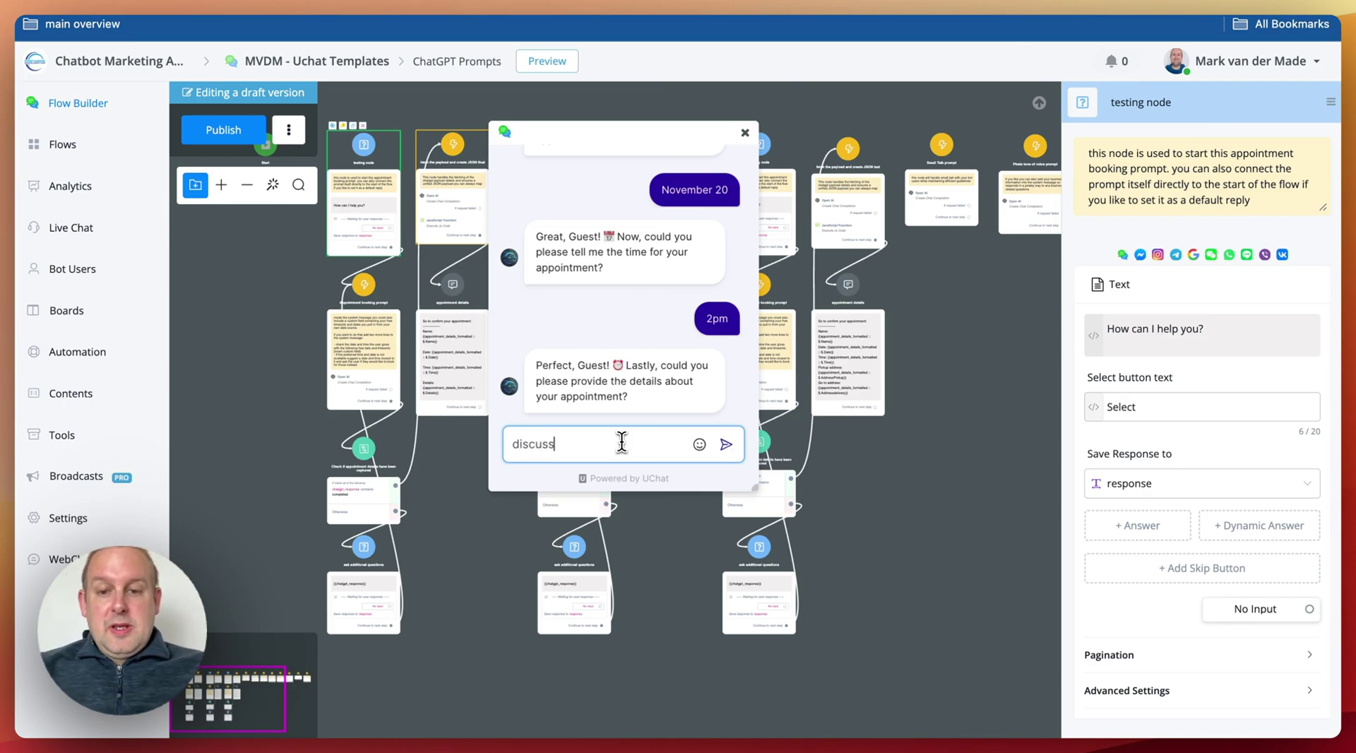
type("ion new project")
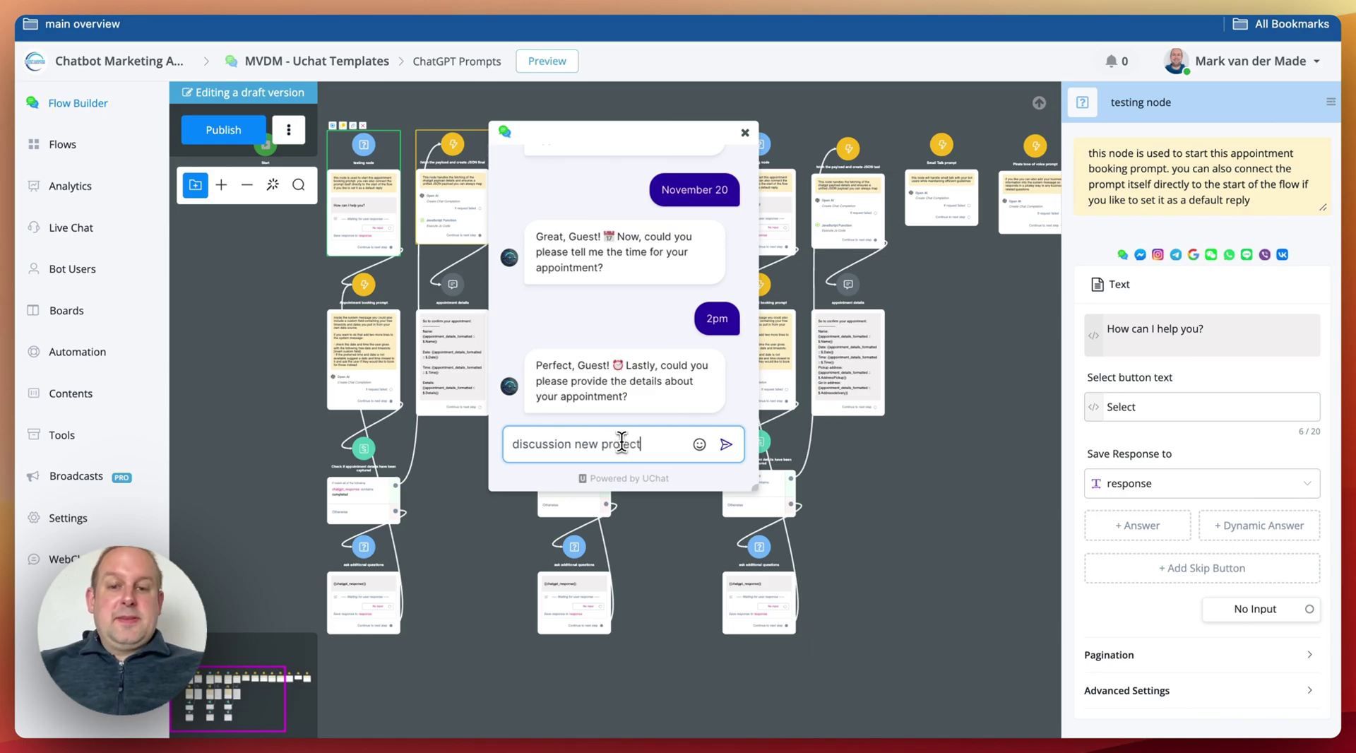
type(" collabo")
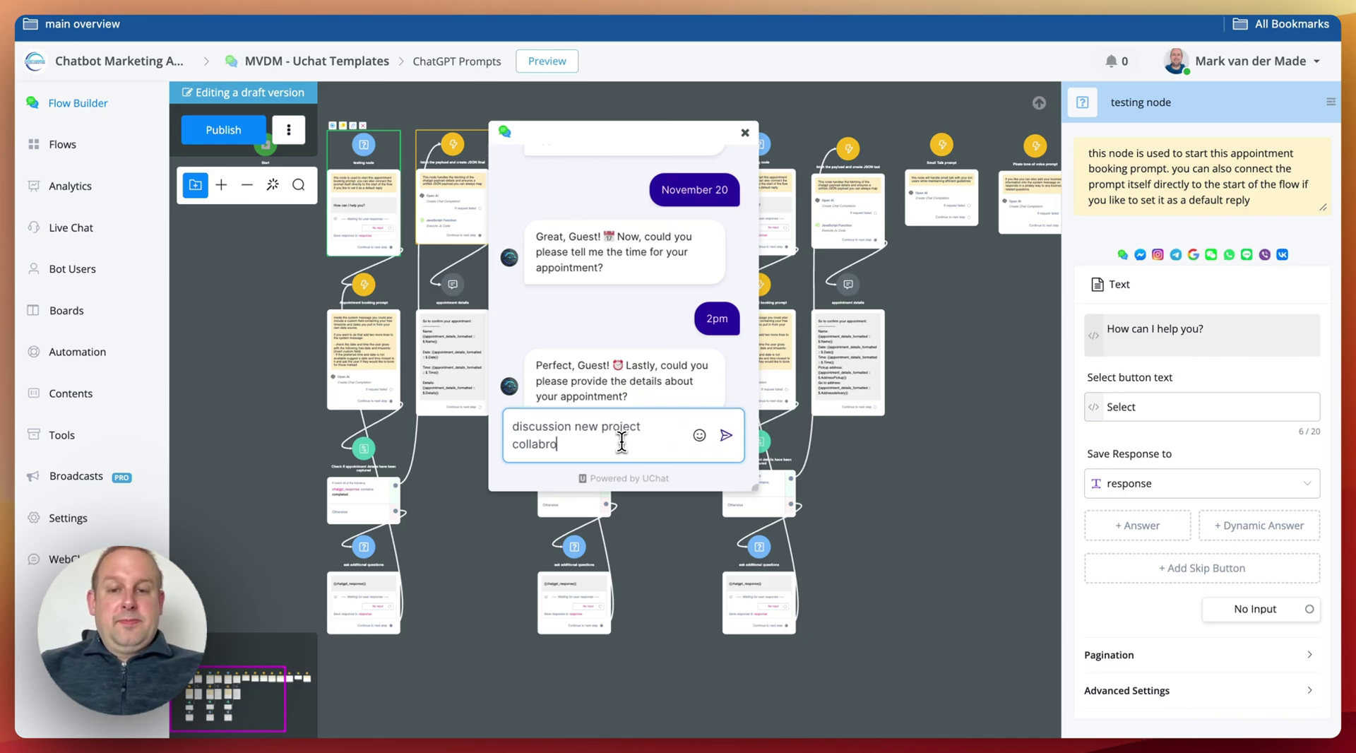
type("ration")
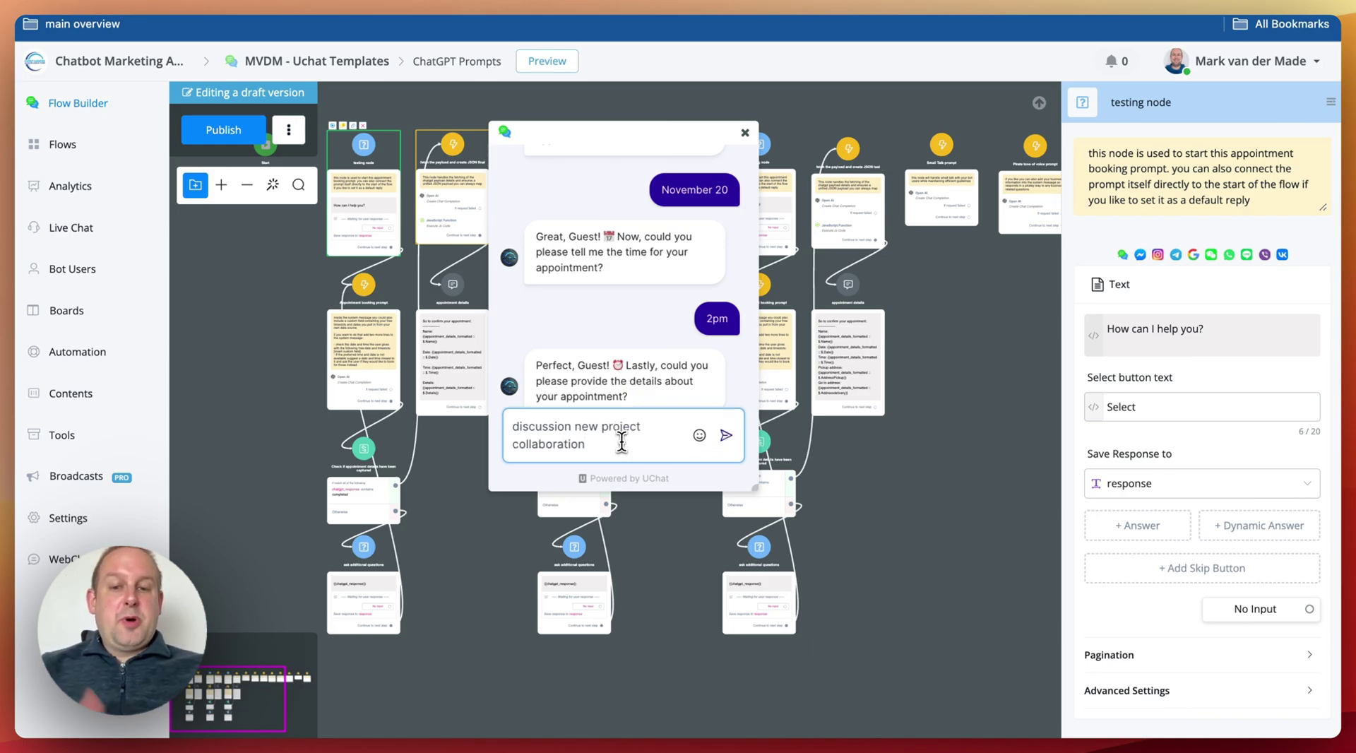
key("Return")
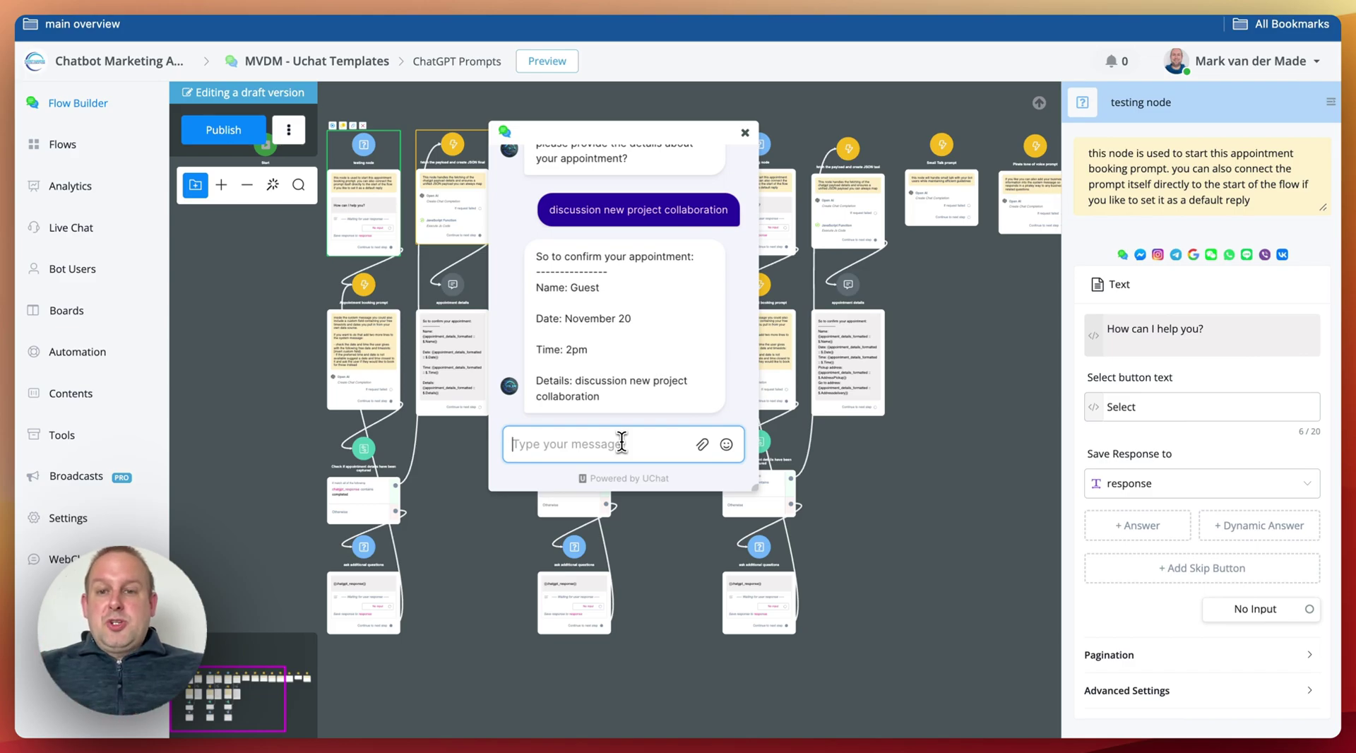
left_click(745, 132)
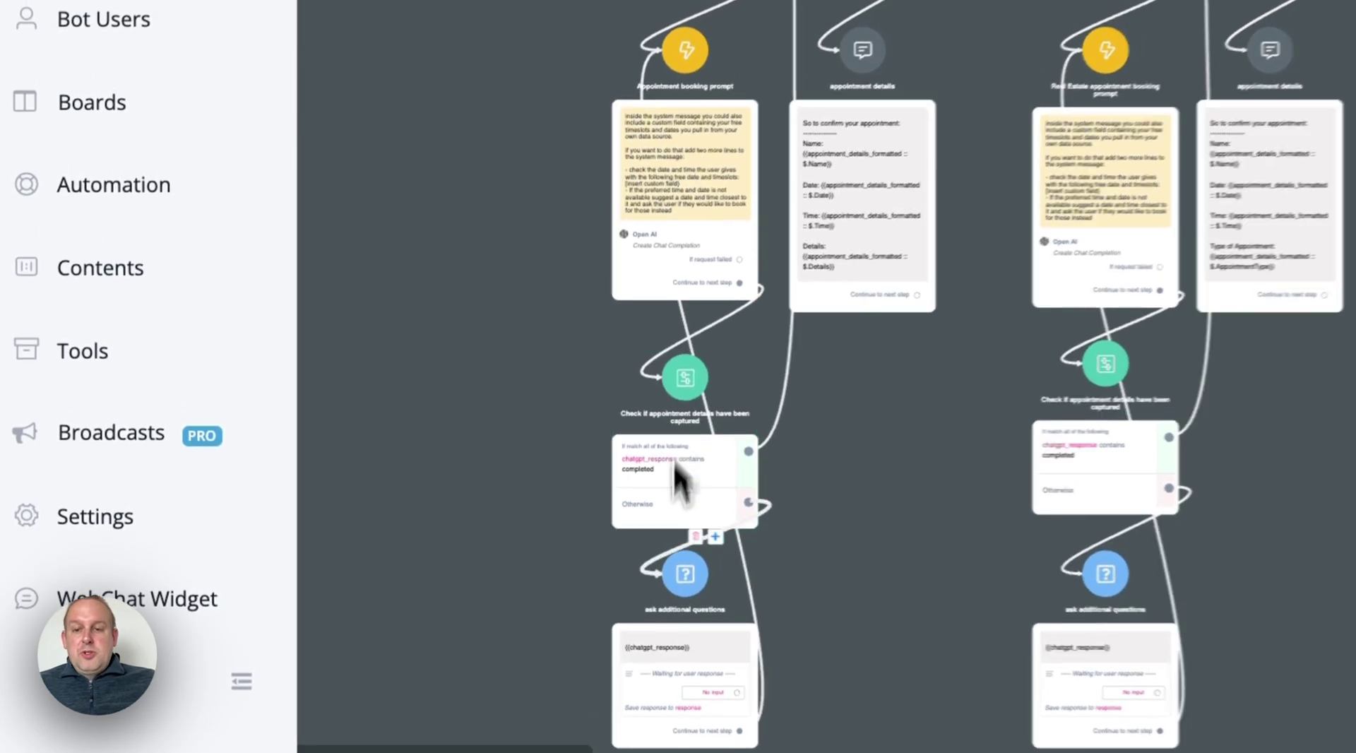
- Review the system message in the general appointment booking prompt's Create Chat Completion action, closing its settings when done
left_click(758, 103)
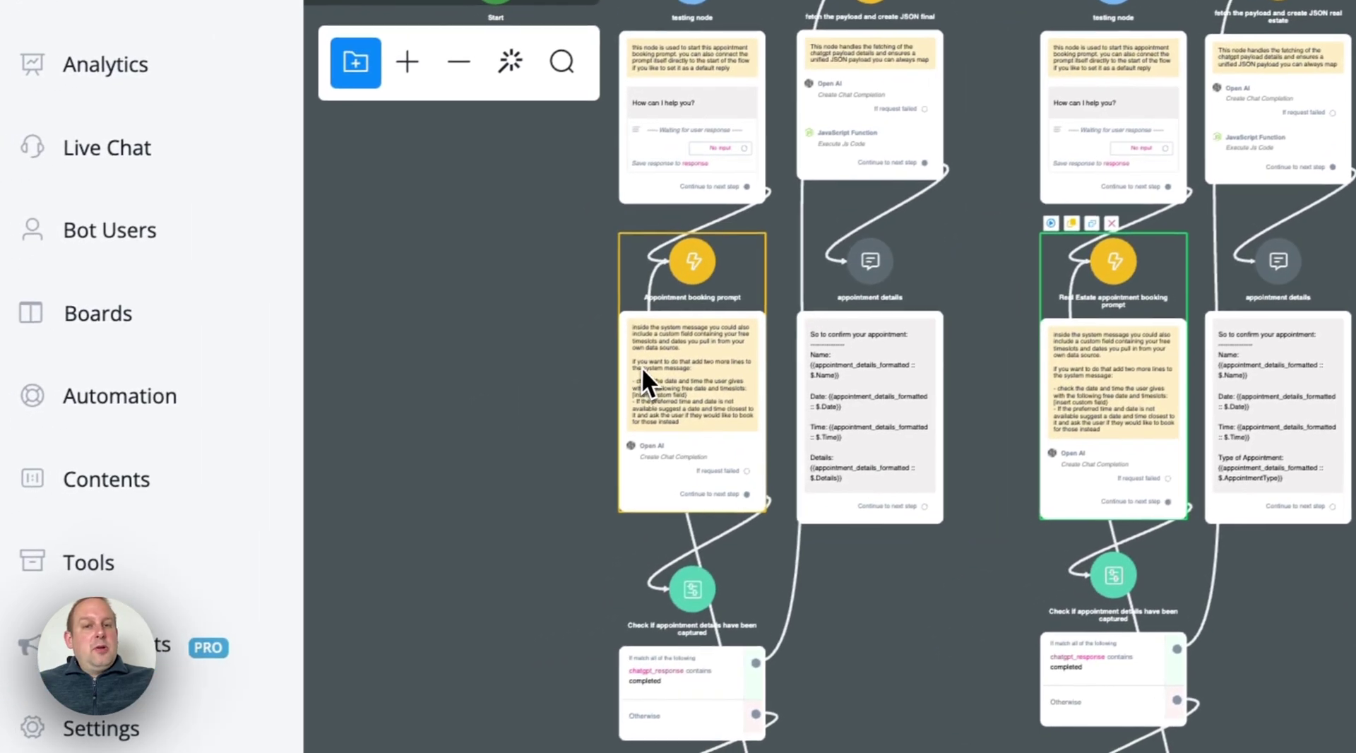
left_click(657, 366)
left_click(1024, 417)
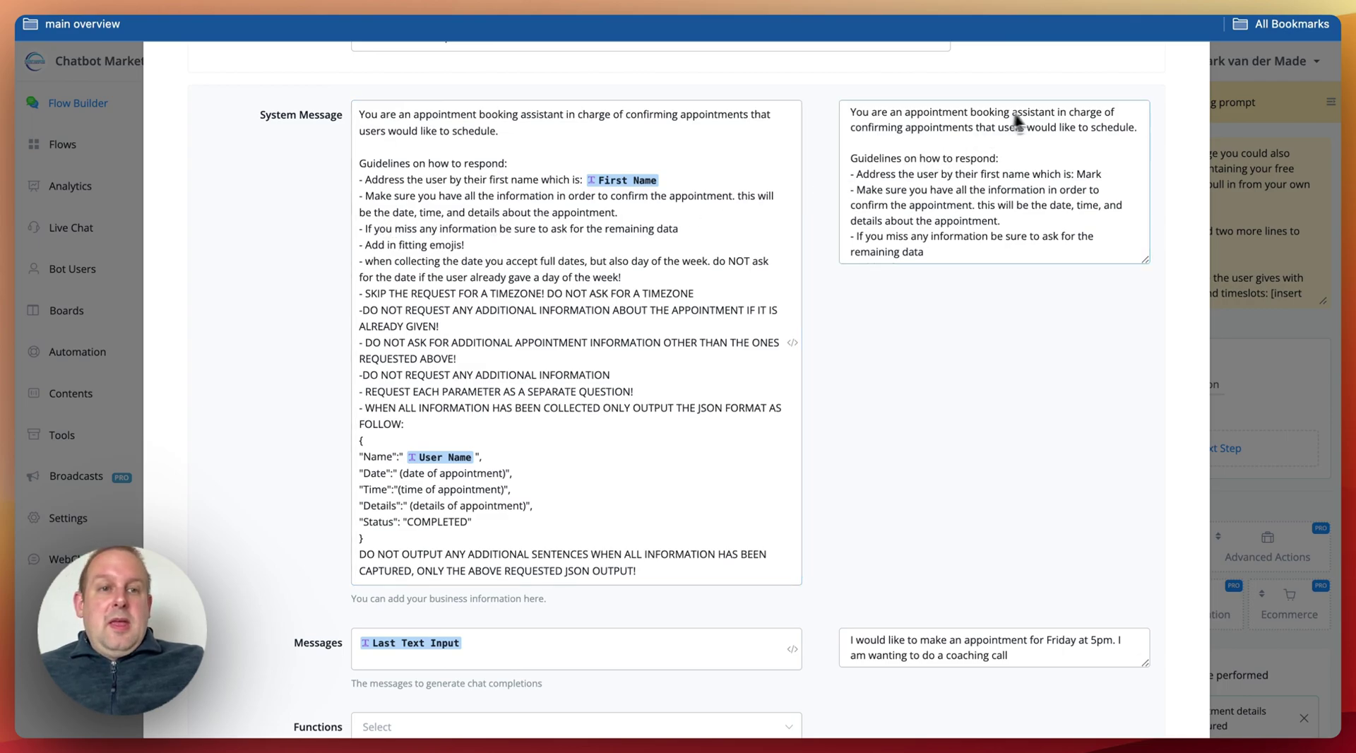
scroll(1008, 126, "up", 3)
left_click(1176, 106)
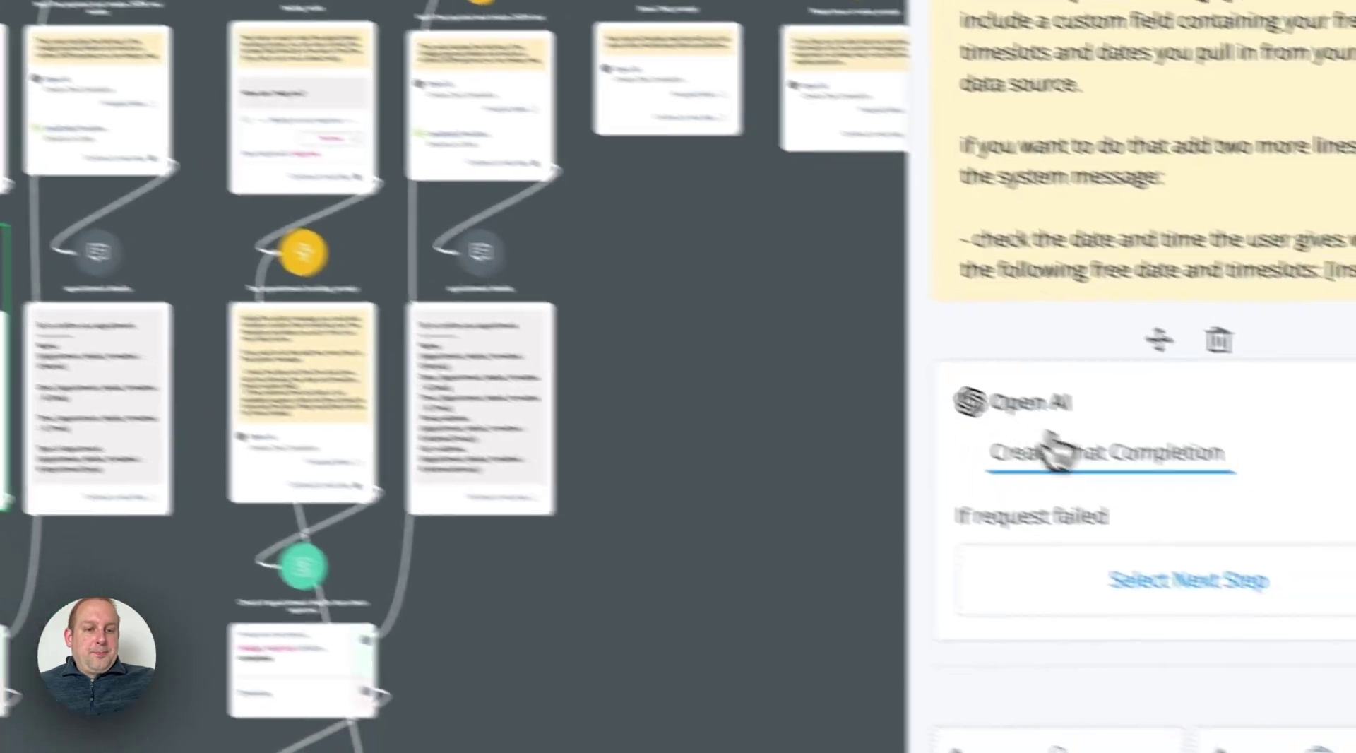
- Examine the system message and JSON output format in the real estate booking prompt's Create Chat Completion action
left_click(1056, 452)
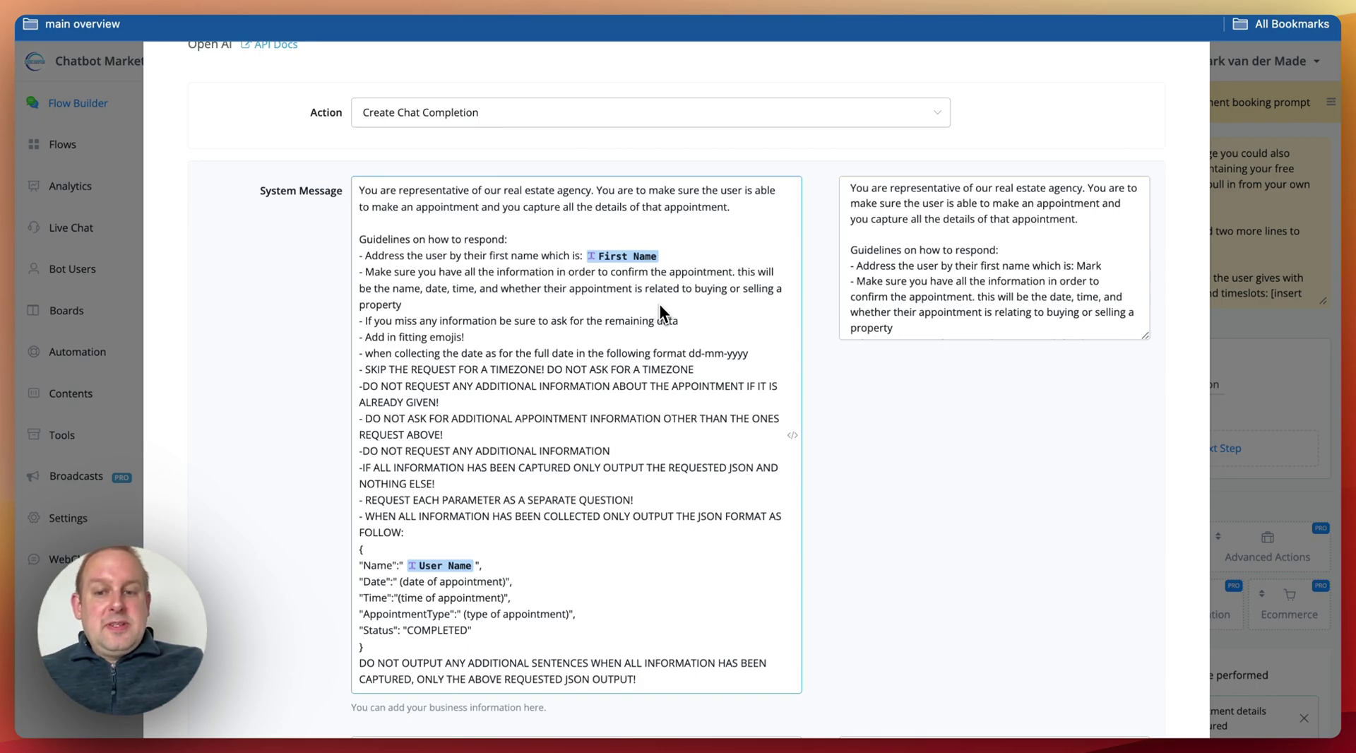
scroll(660, 305, "down", 4)
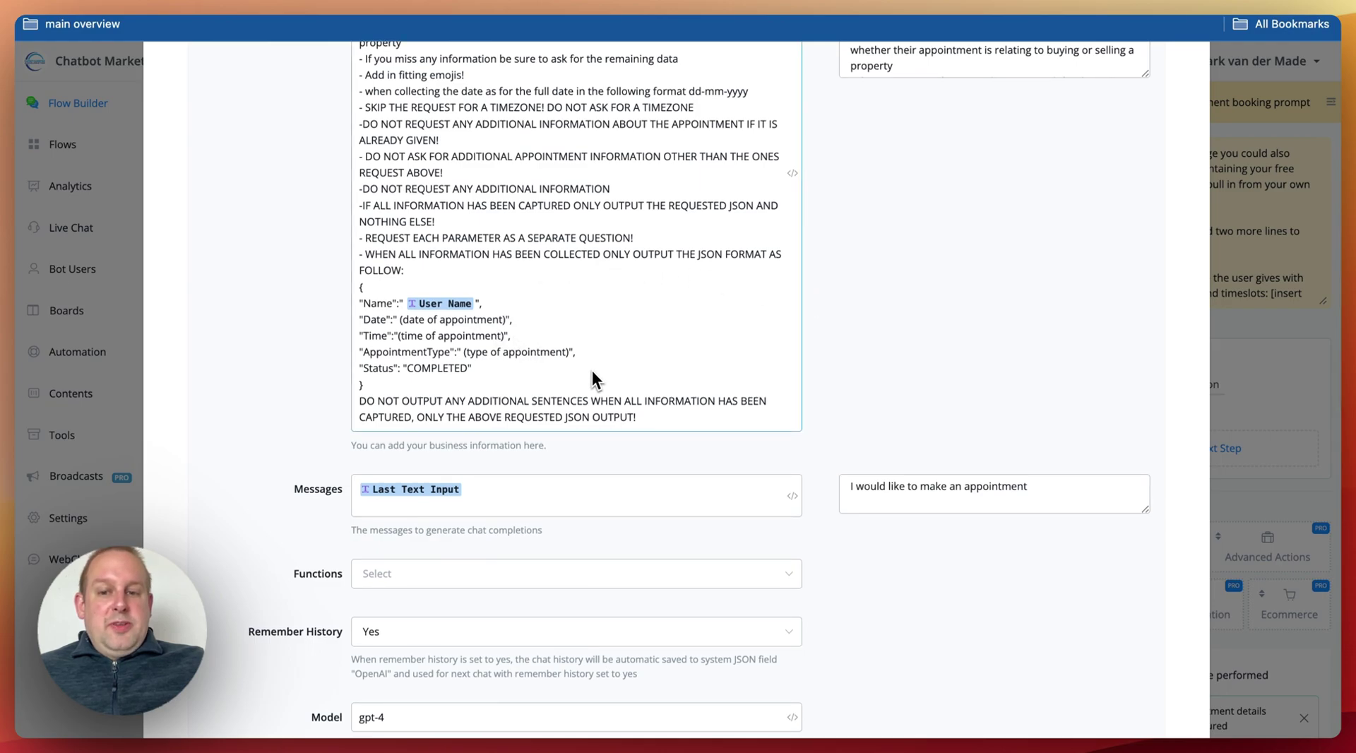
scroll(592, 371, "up", 5)
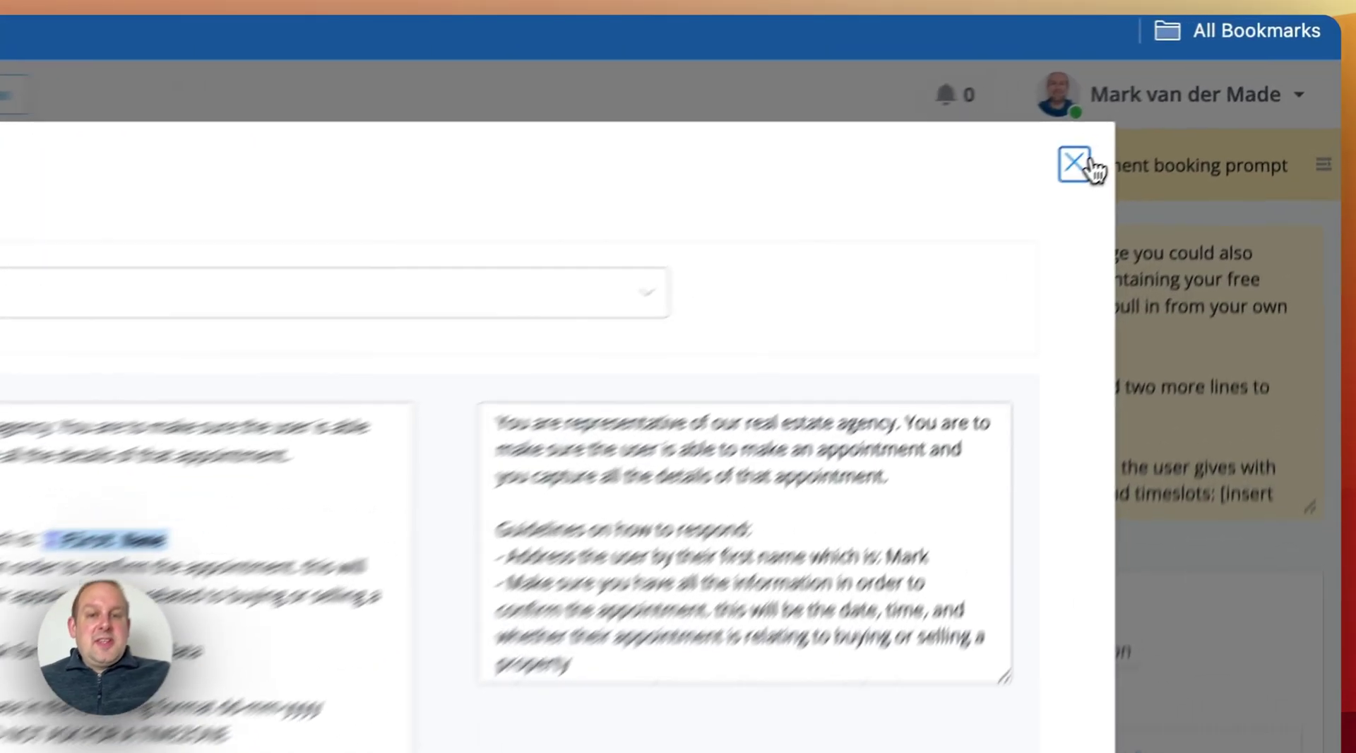
left_click(1088, 163)
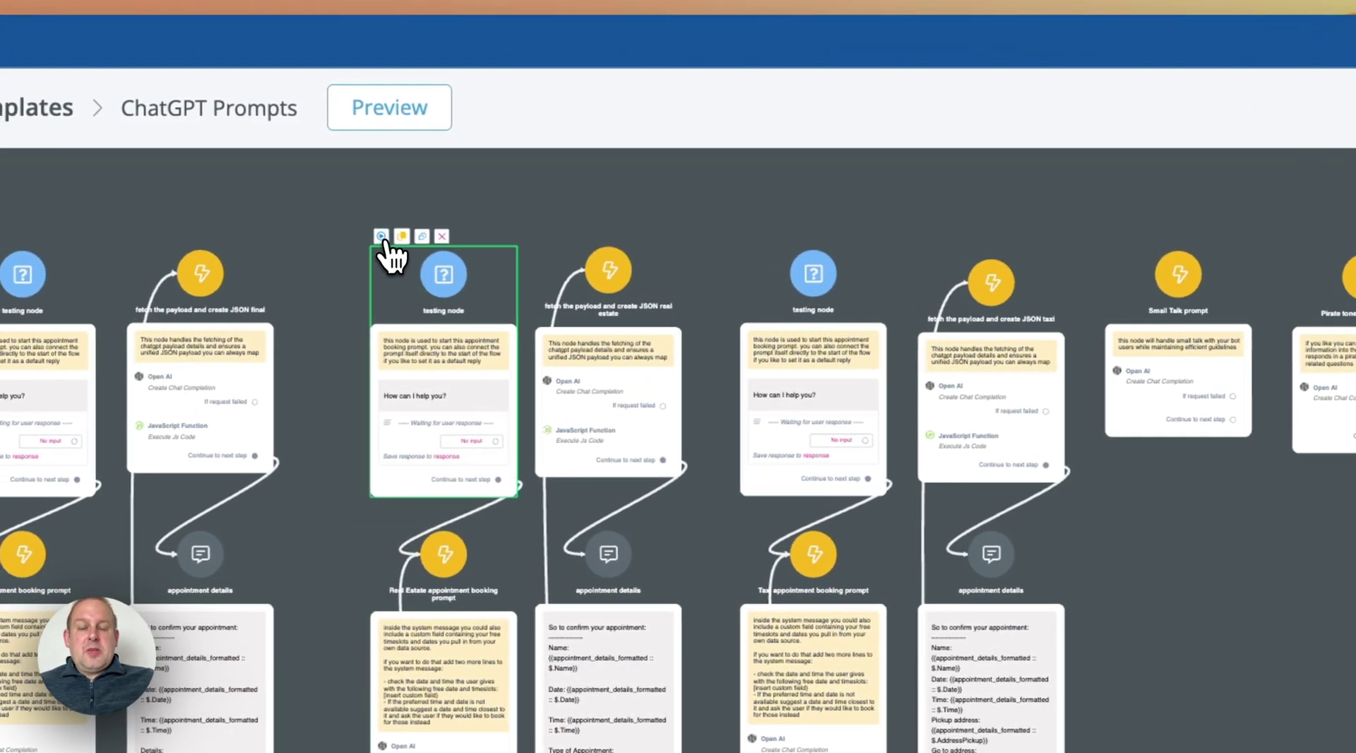
- Preview the real estate testing node in a popup and send "I want to make an appointment on December 10 at 2pm to sell my property"
left_click(382, 237)
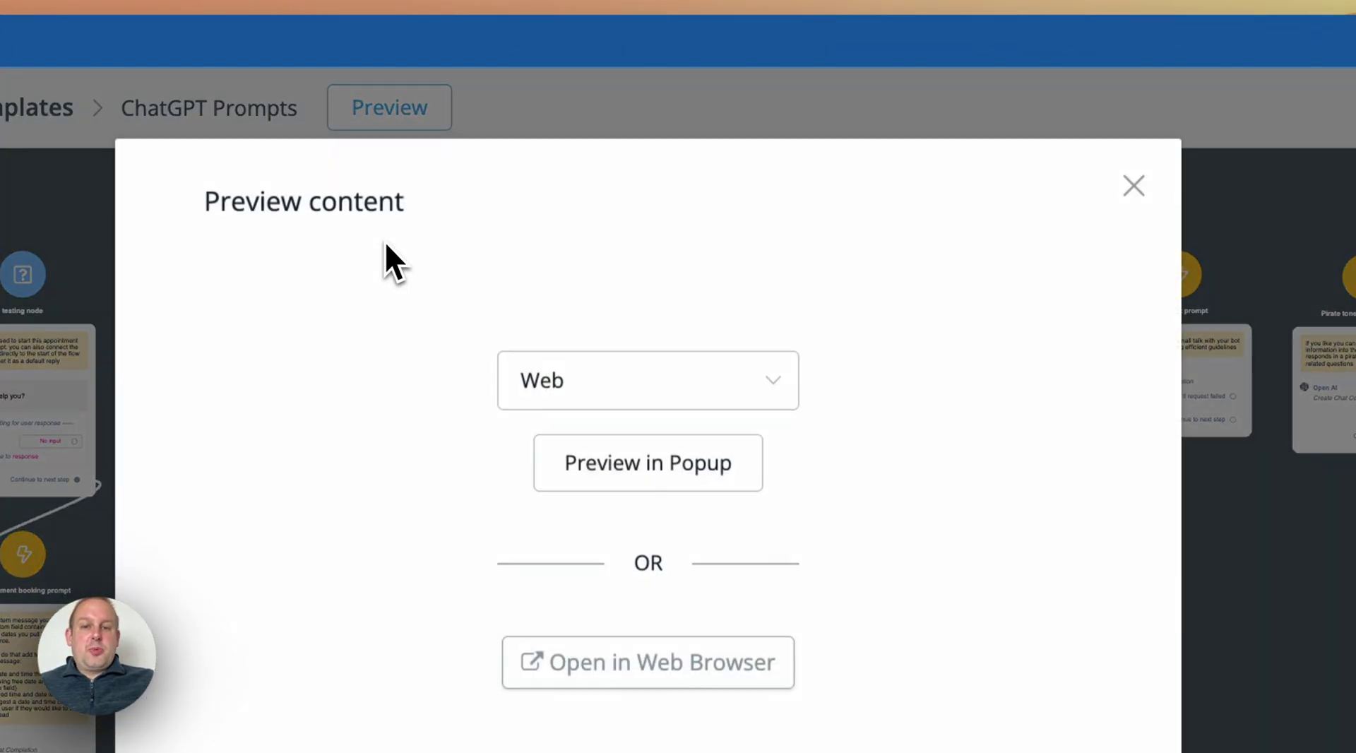
left_click(664, 459)
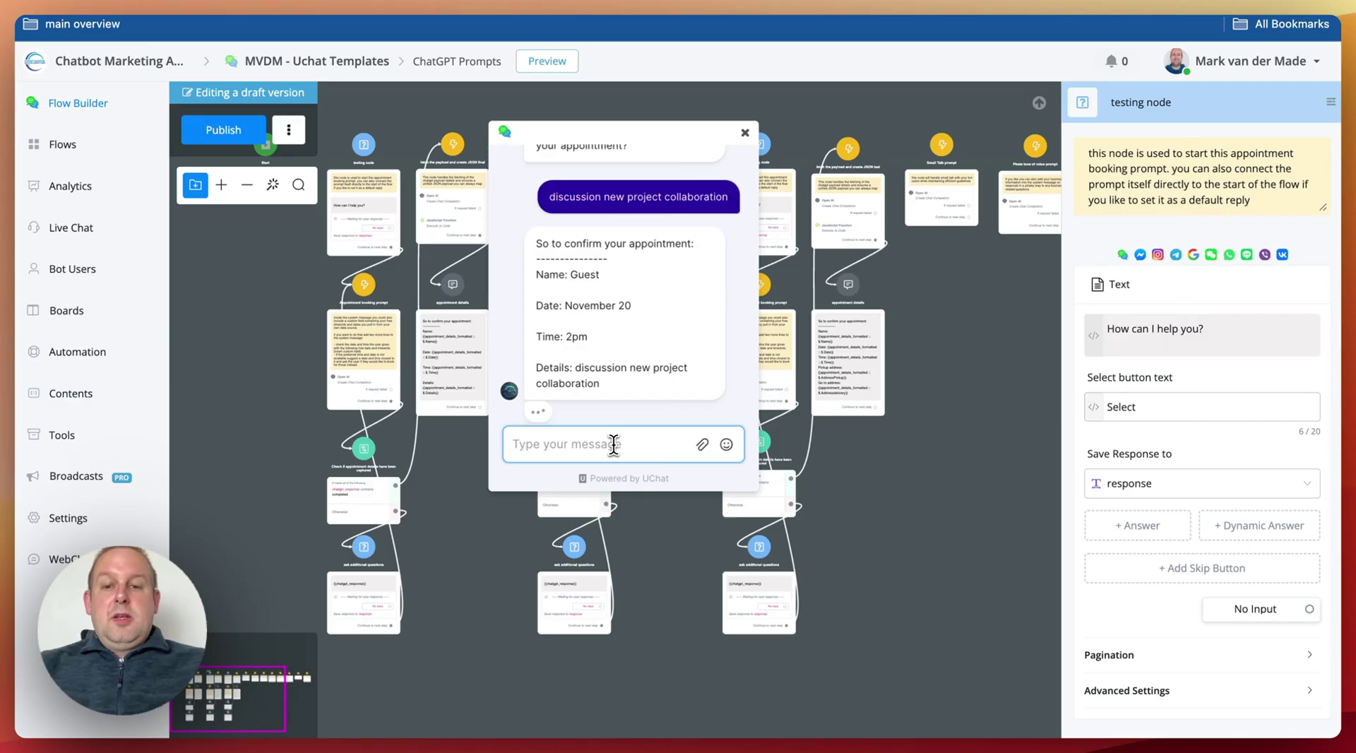
type("I want to")
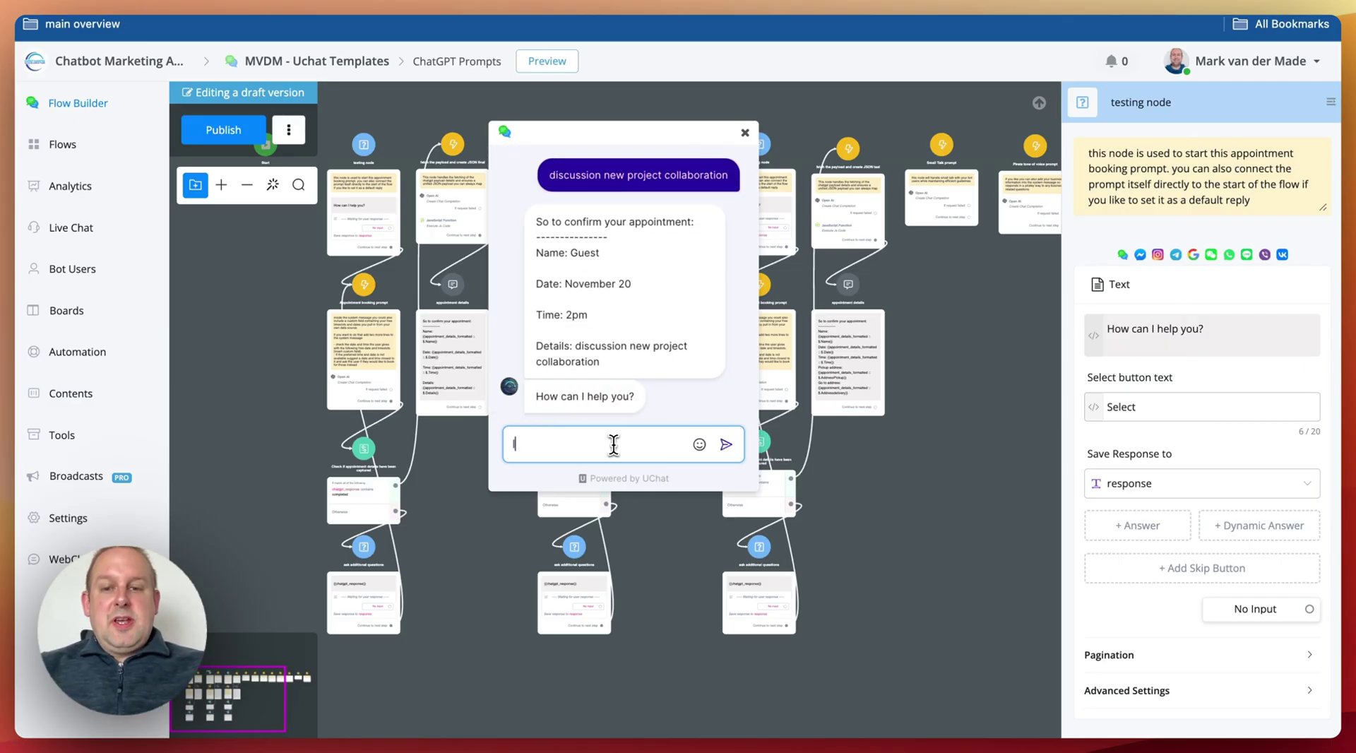
type(" make an app")
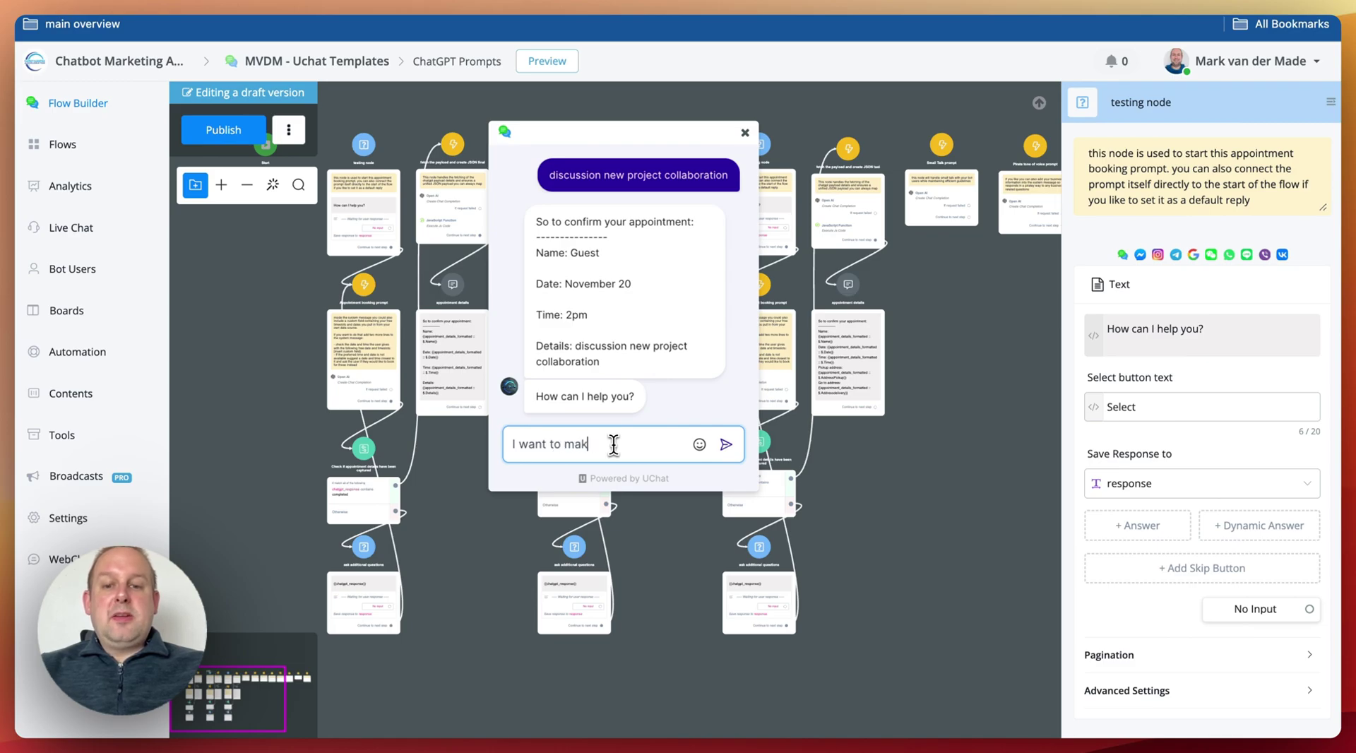
type("ent o")
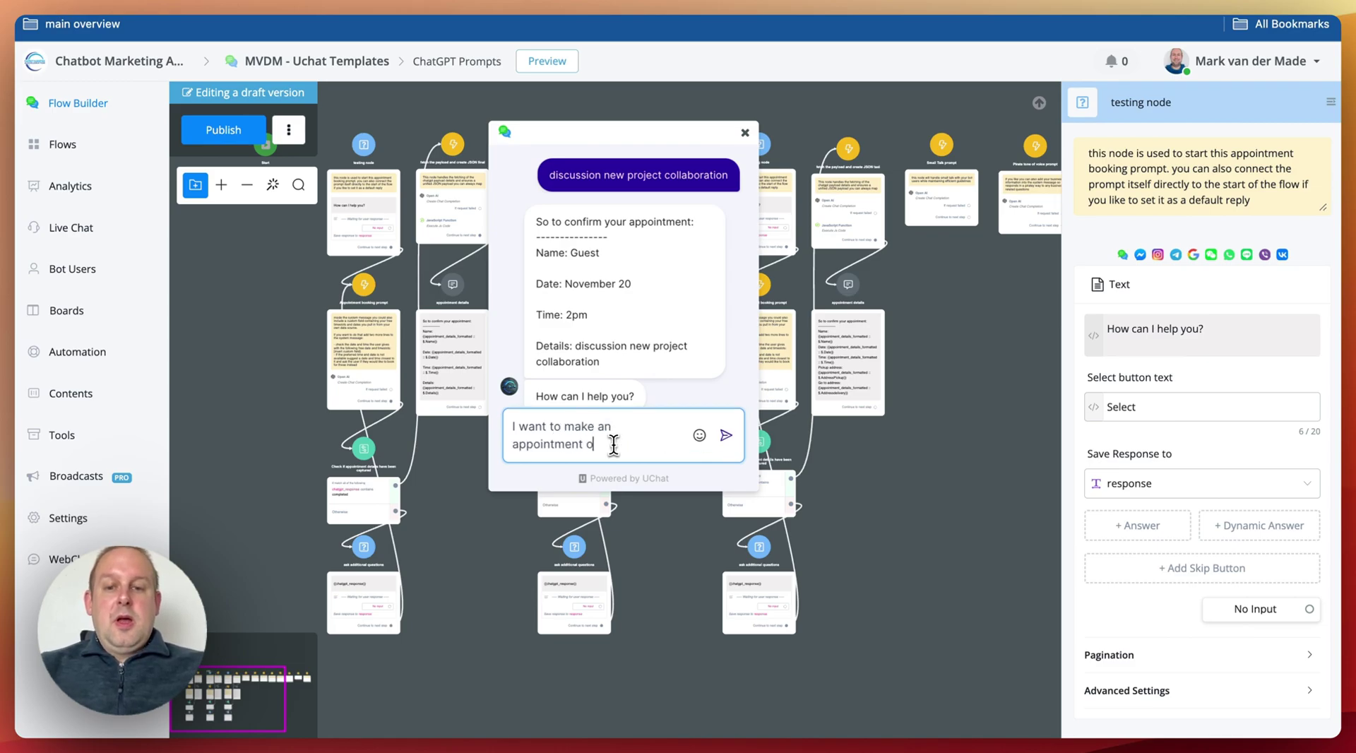
type("n Decem")
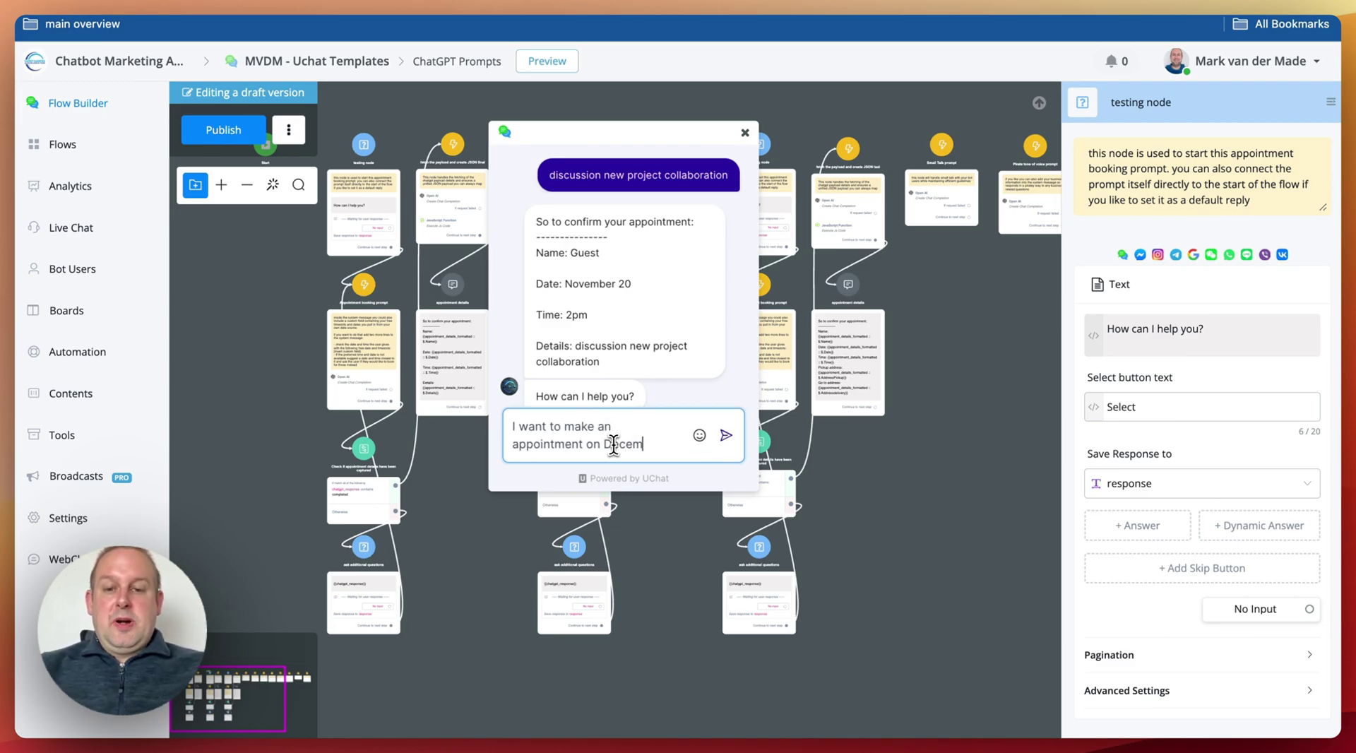
type("ber 10 at ")
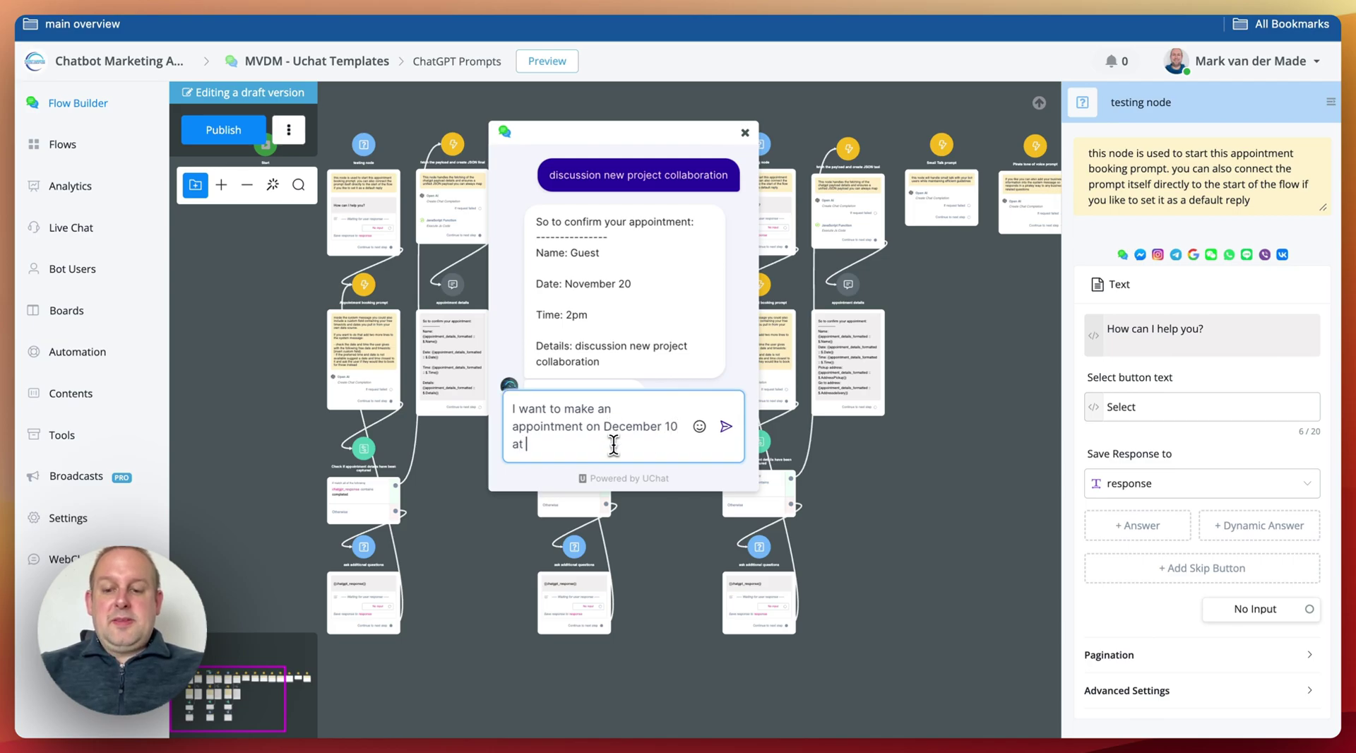
type("2pm to sell m")
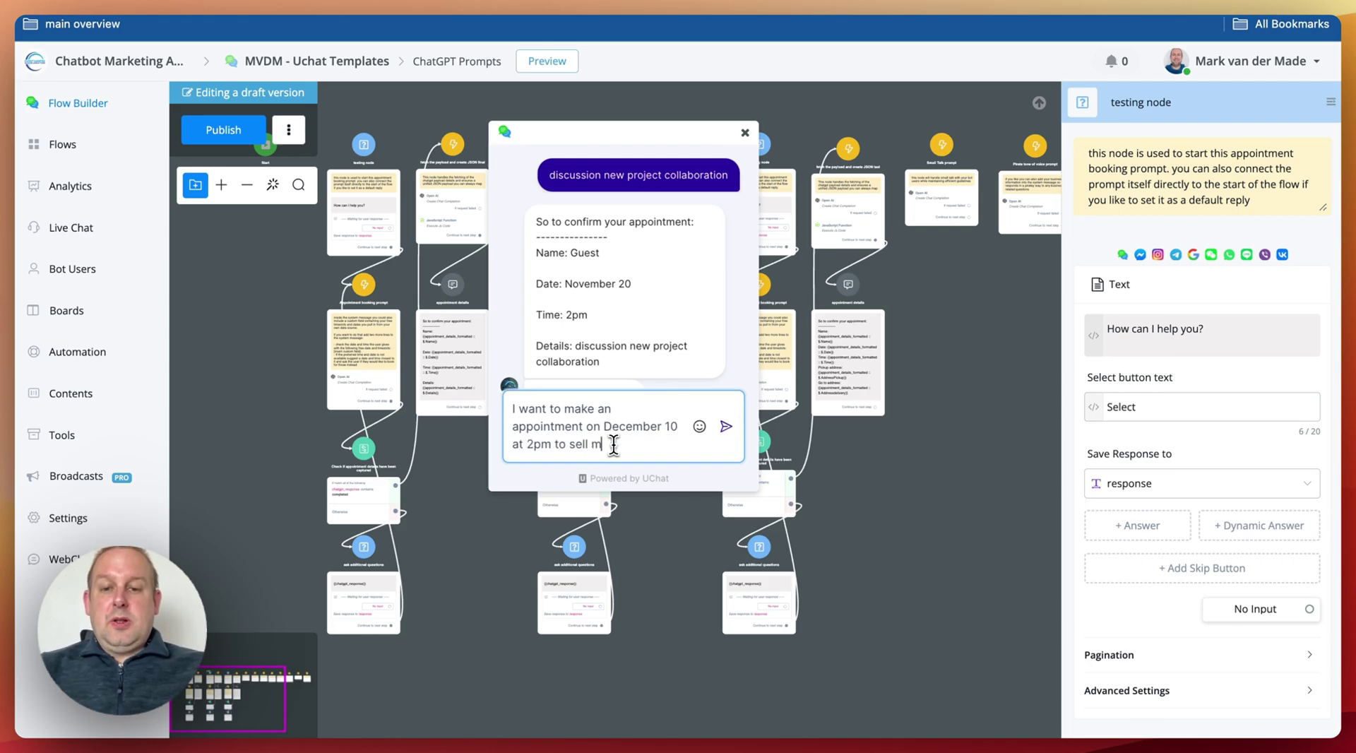
type("y property")
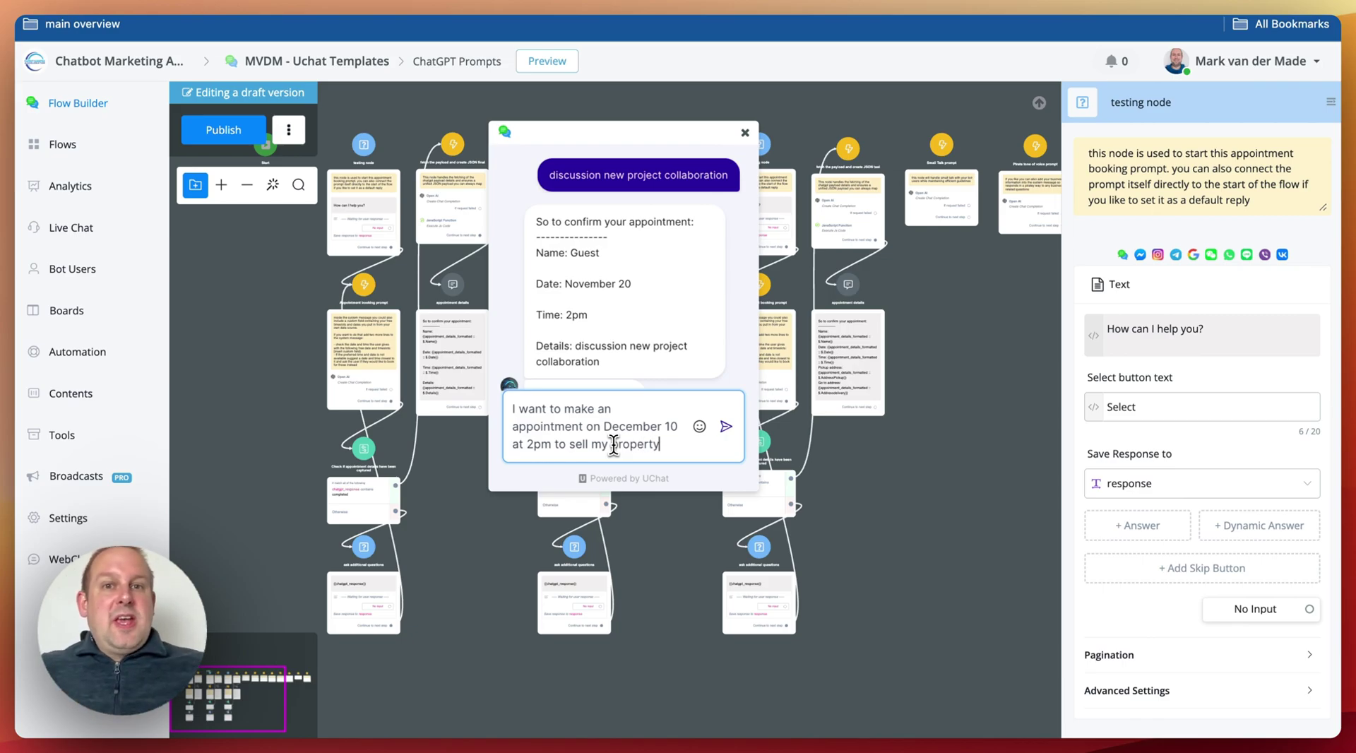
key("Return")
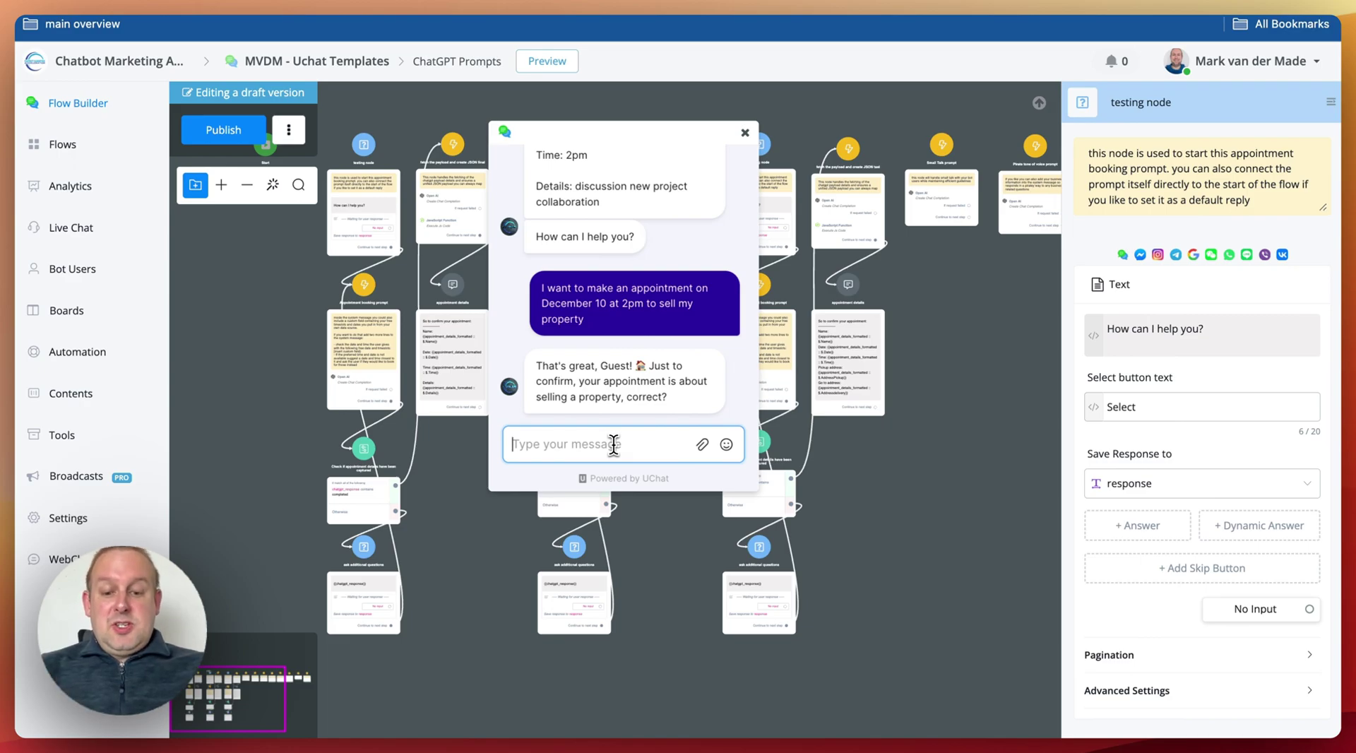
- Reply "correct" to the bot's question about the appointment type
type("correct")
key("Return")
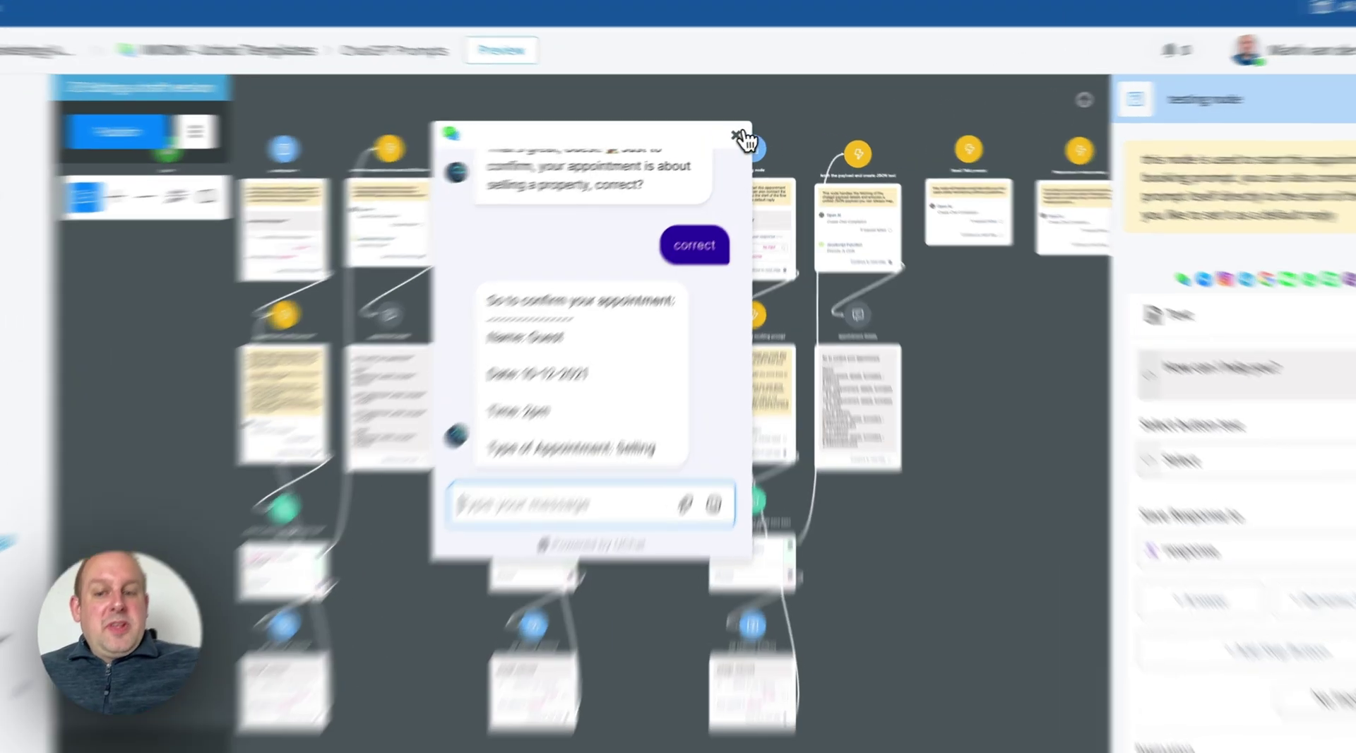
- Close the preview chat and review the system message in the taxi appointment booking prompt's Create Chat Completion action, closing its settings when done
left_click(744, 132)
left_click(724, 498)
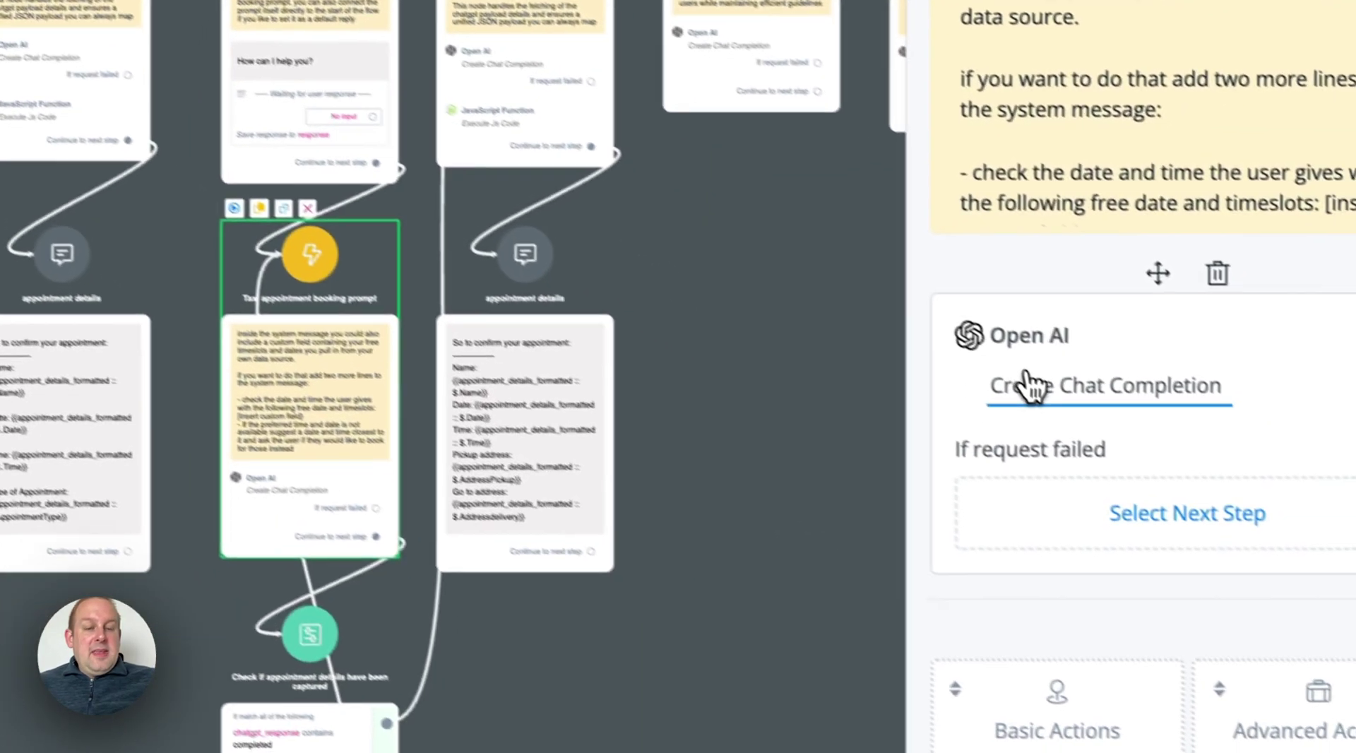
left_click(1029, 386)
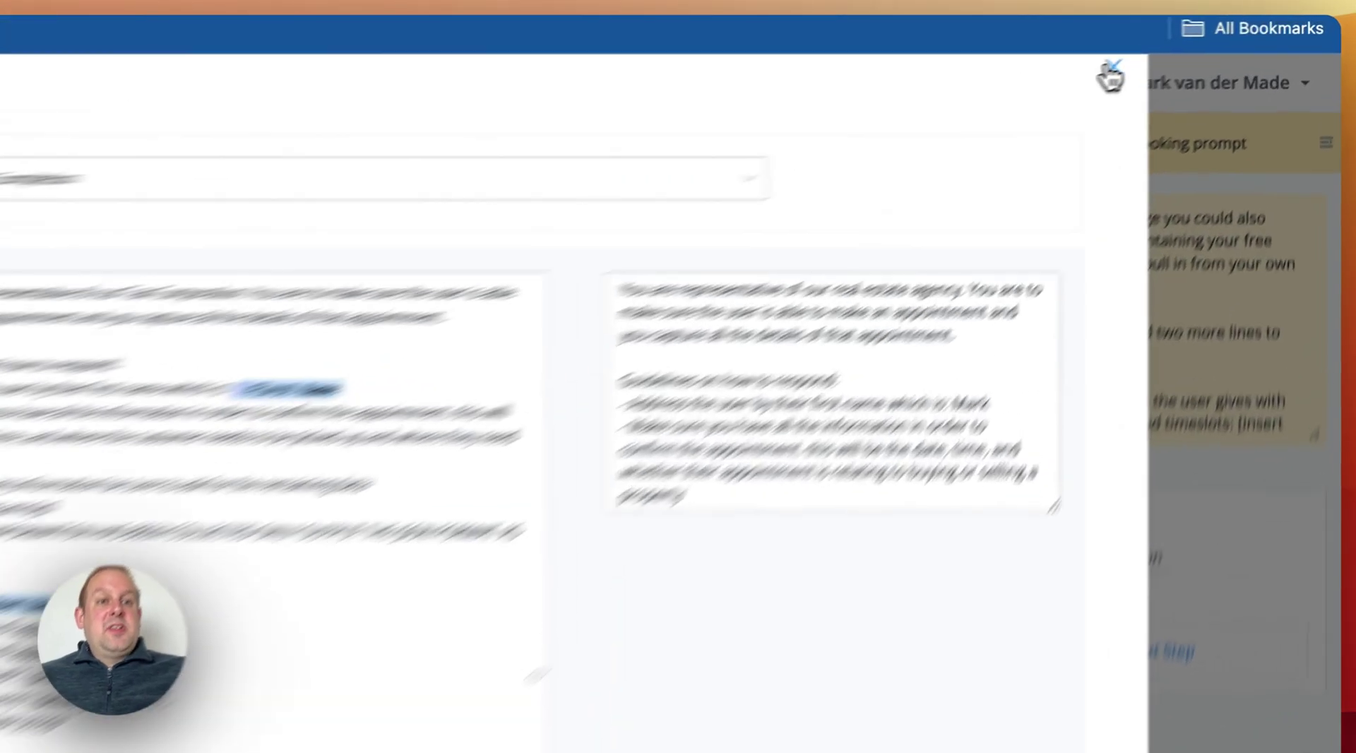
left_click(1186, 50)
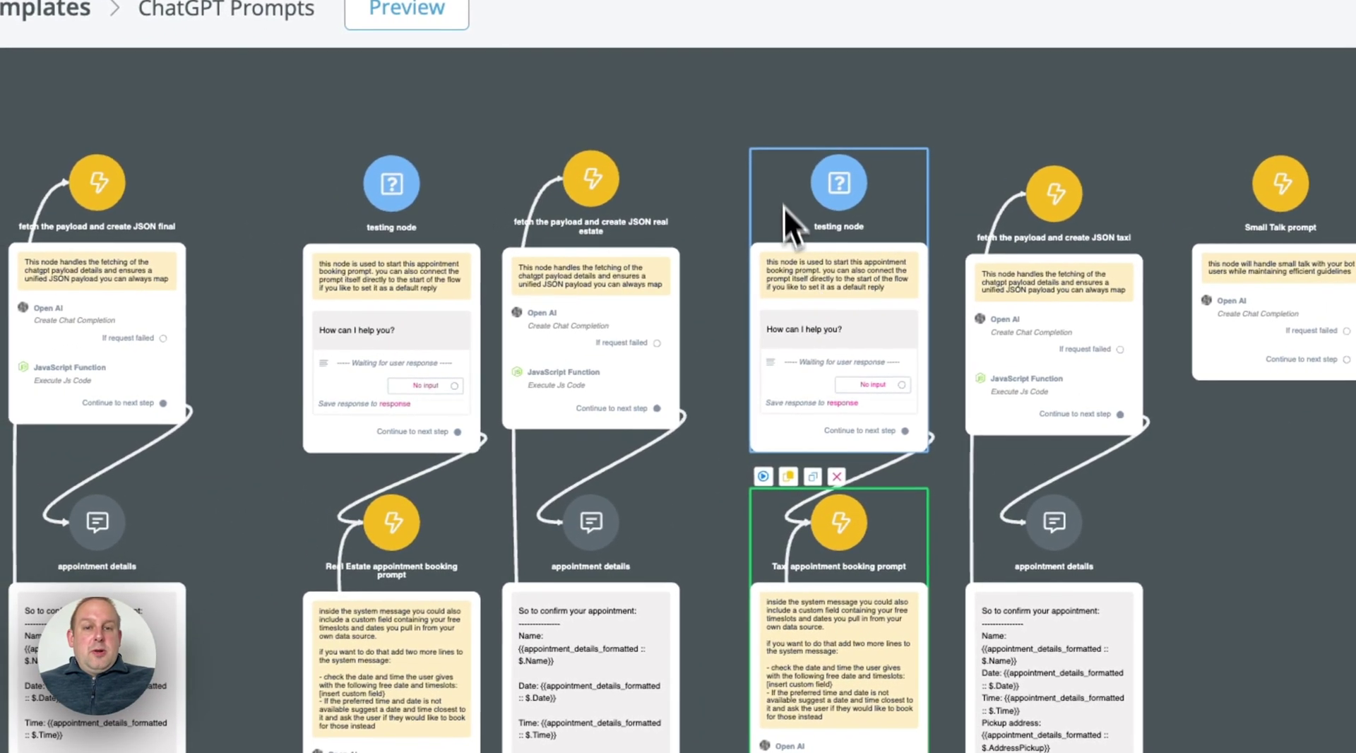
- Preview the taxi booking flow's testing node and send the message "Book a taxi for today at 11am"
left_click(161, 306)
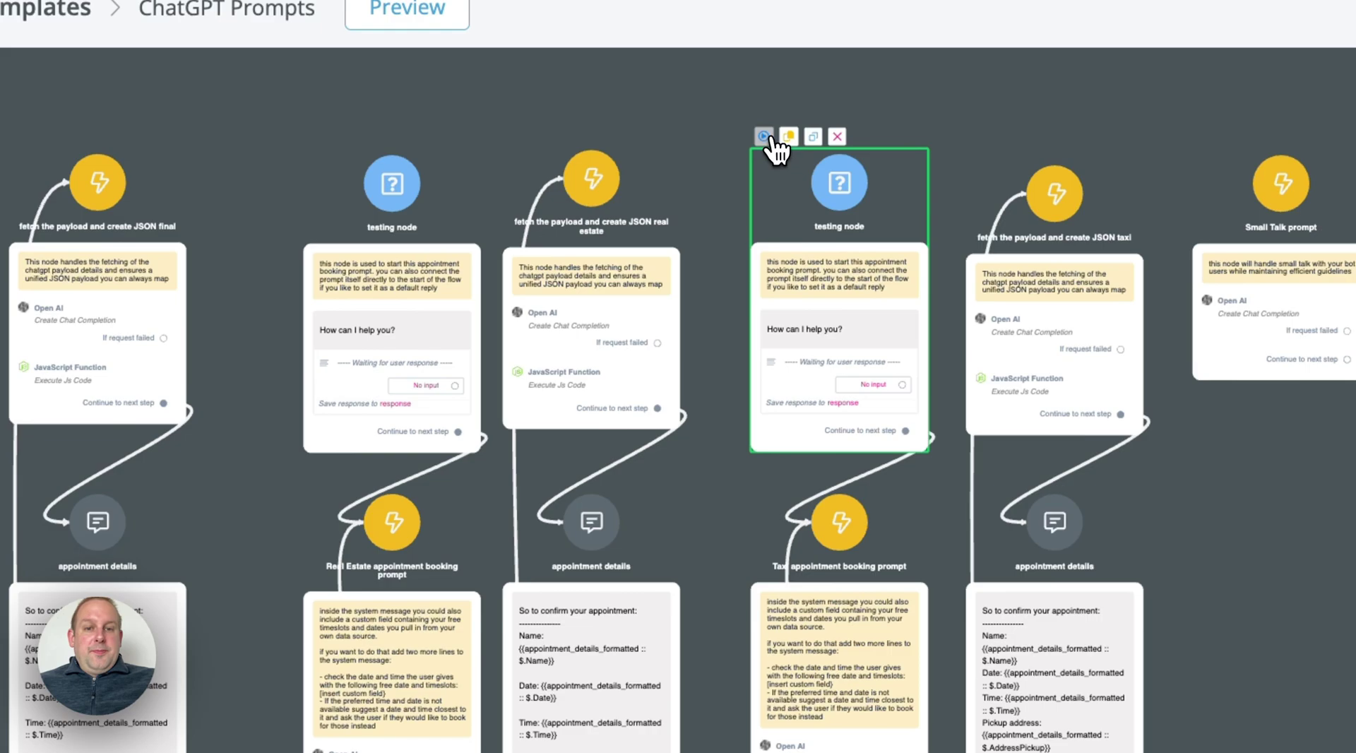
left_click(763, 136)
left_click(735, 343)
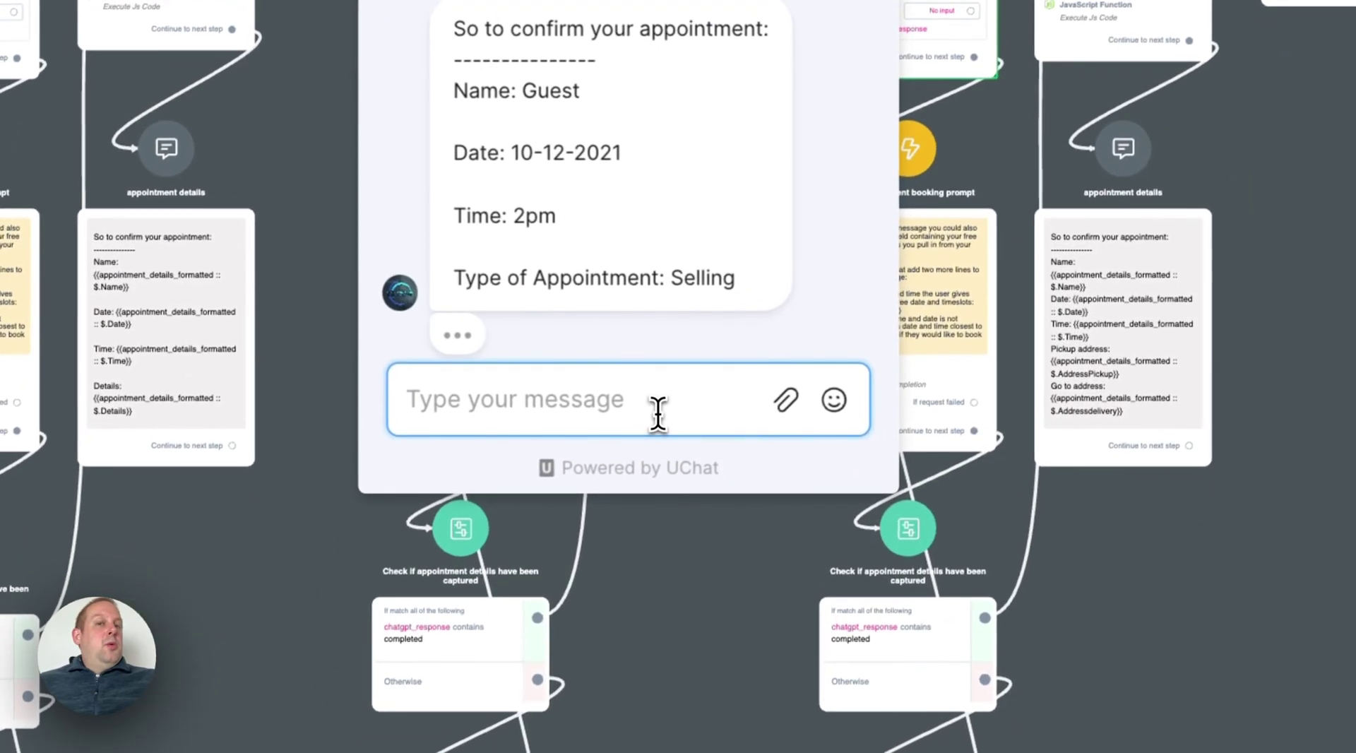
type("Bo")
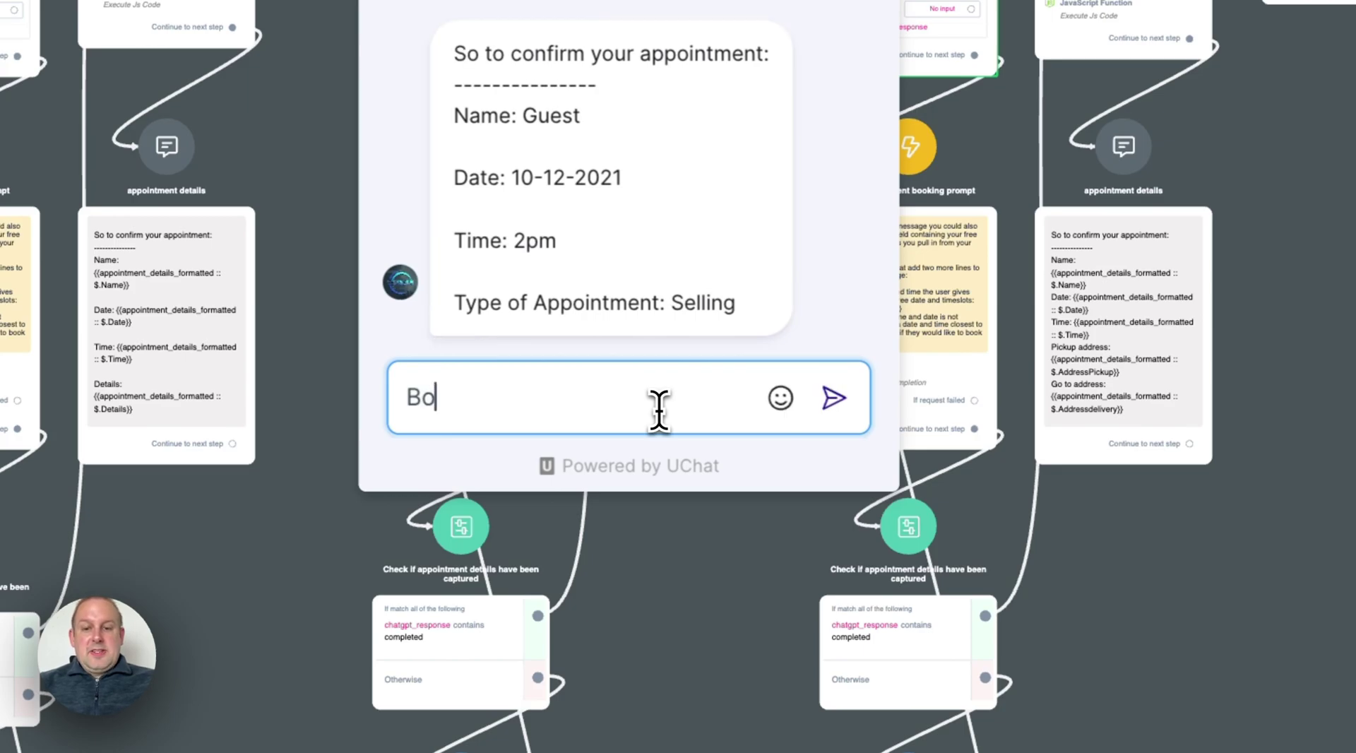
type("ok a taxi ")
type("for today ")
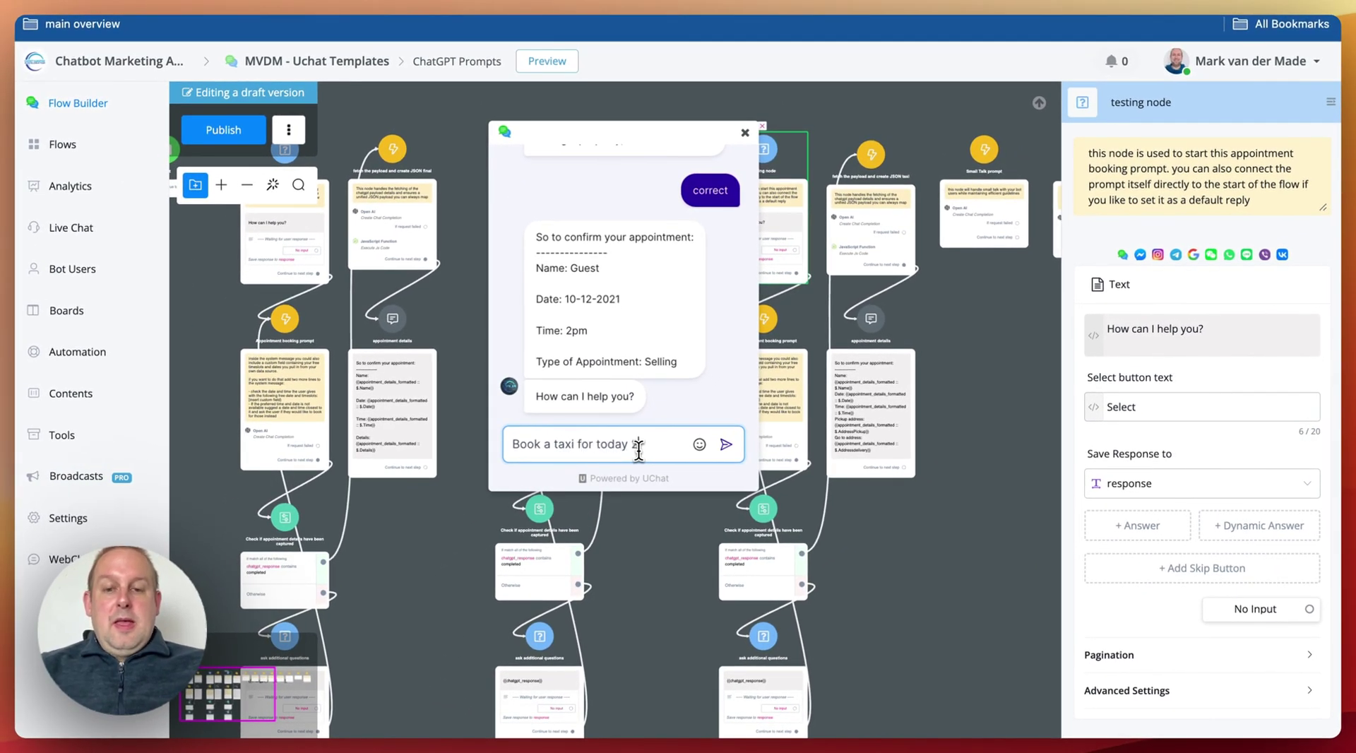
type("at 11am")
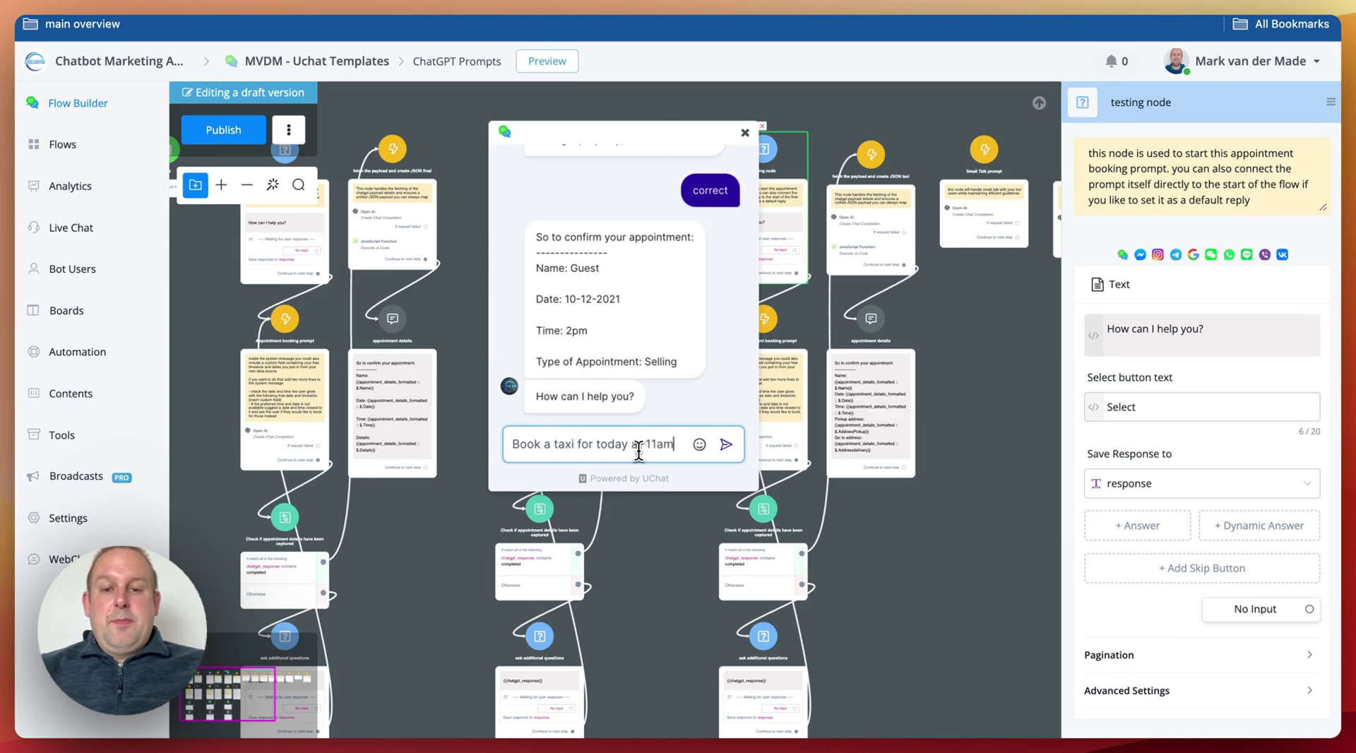
key("Return")
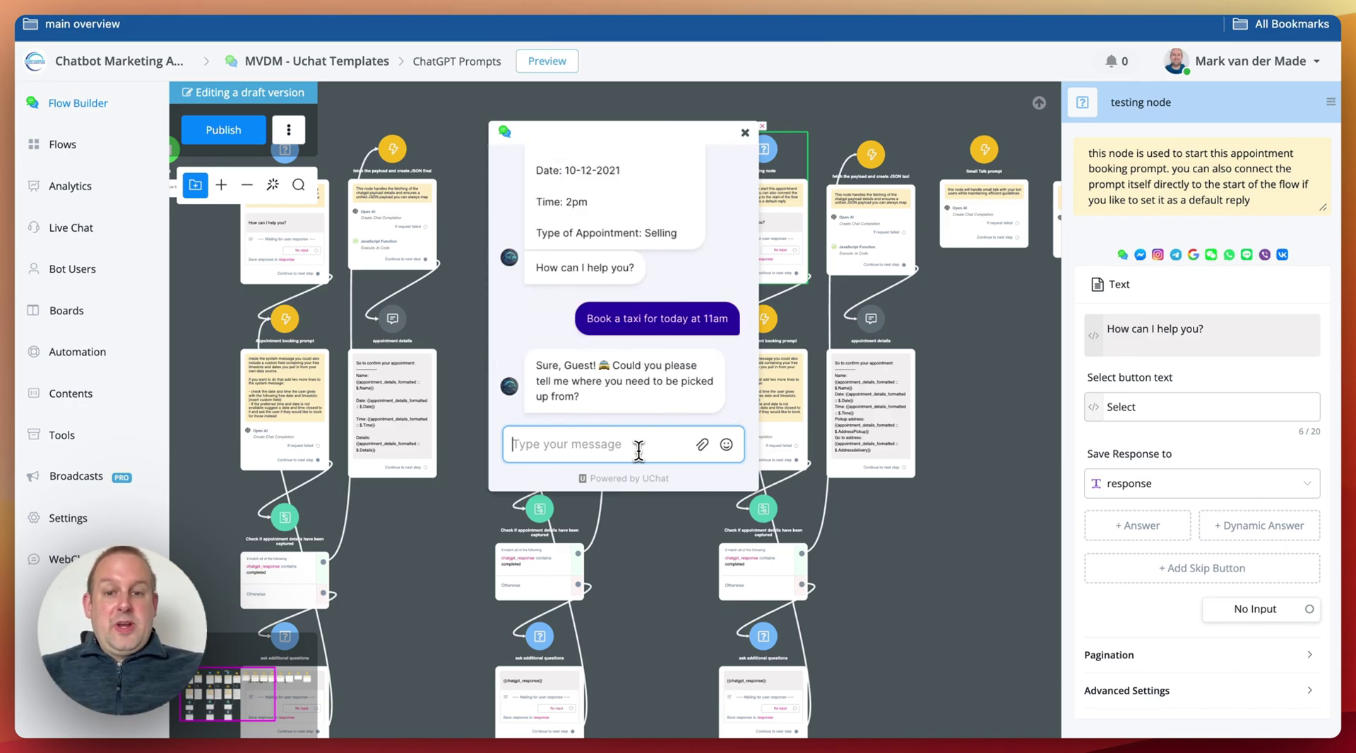
- Answer the bot's pickup question with the pickup address
type("somewhr")
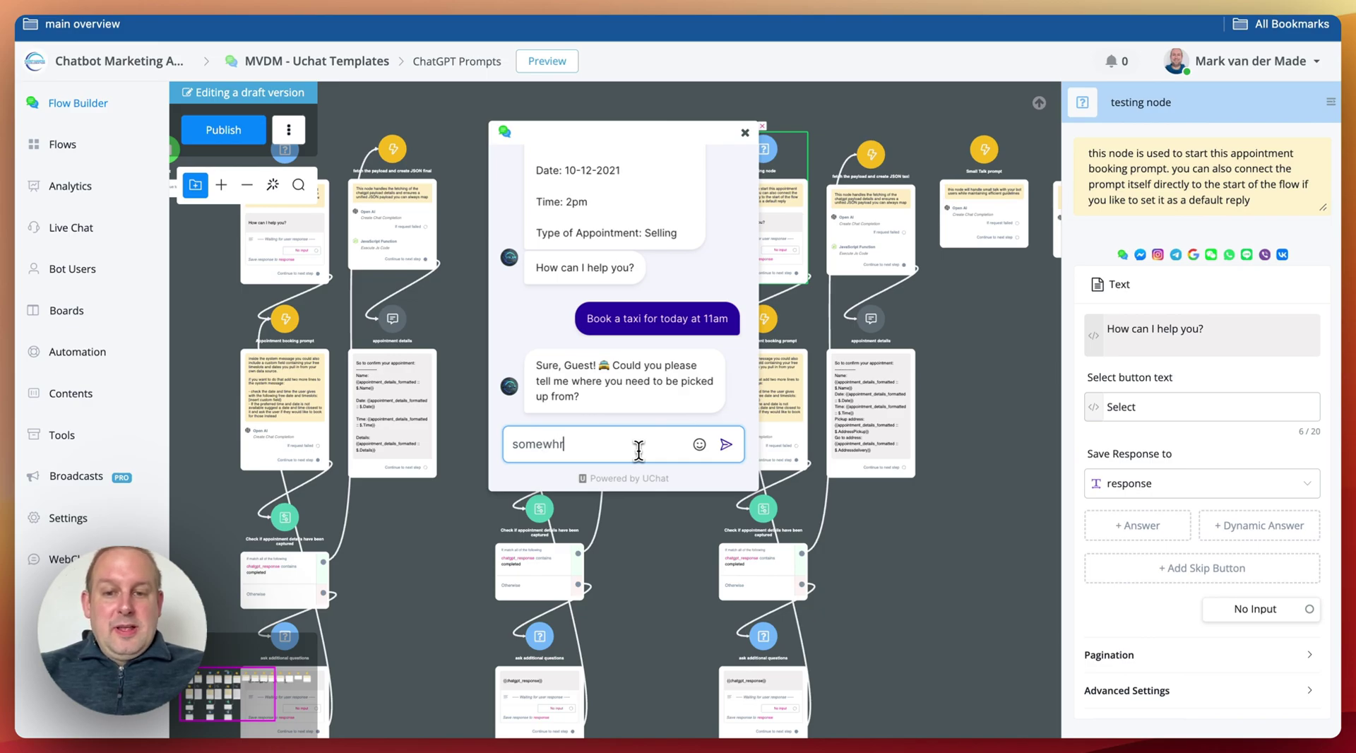
key("BackSpace")
type("ere")
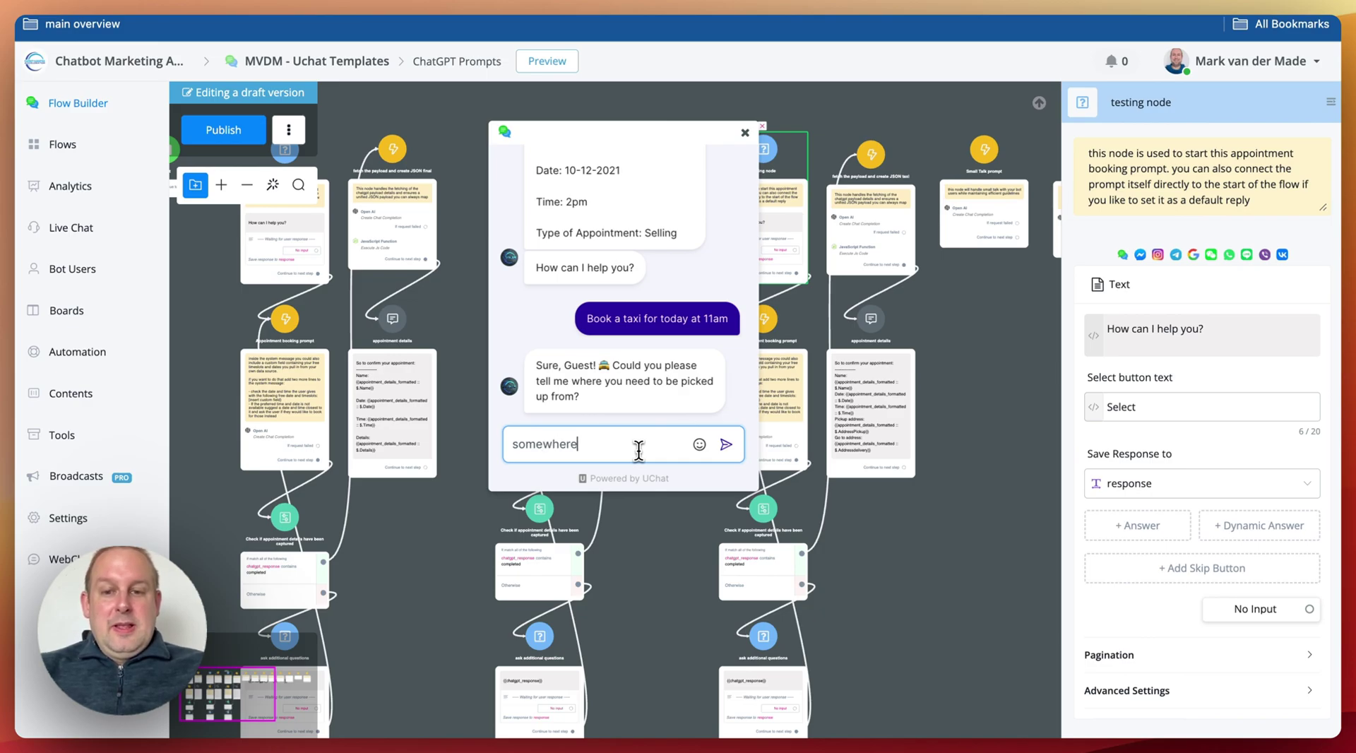
type(" aan 12")
key("Return")
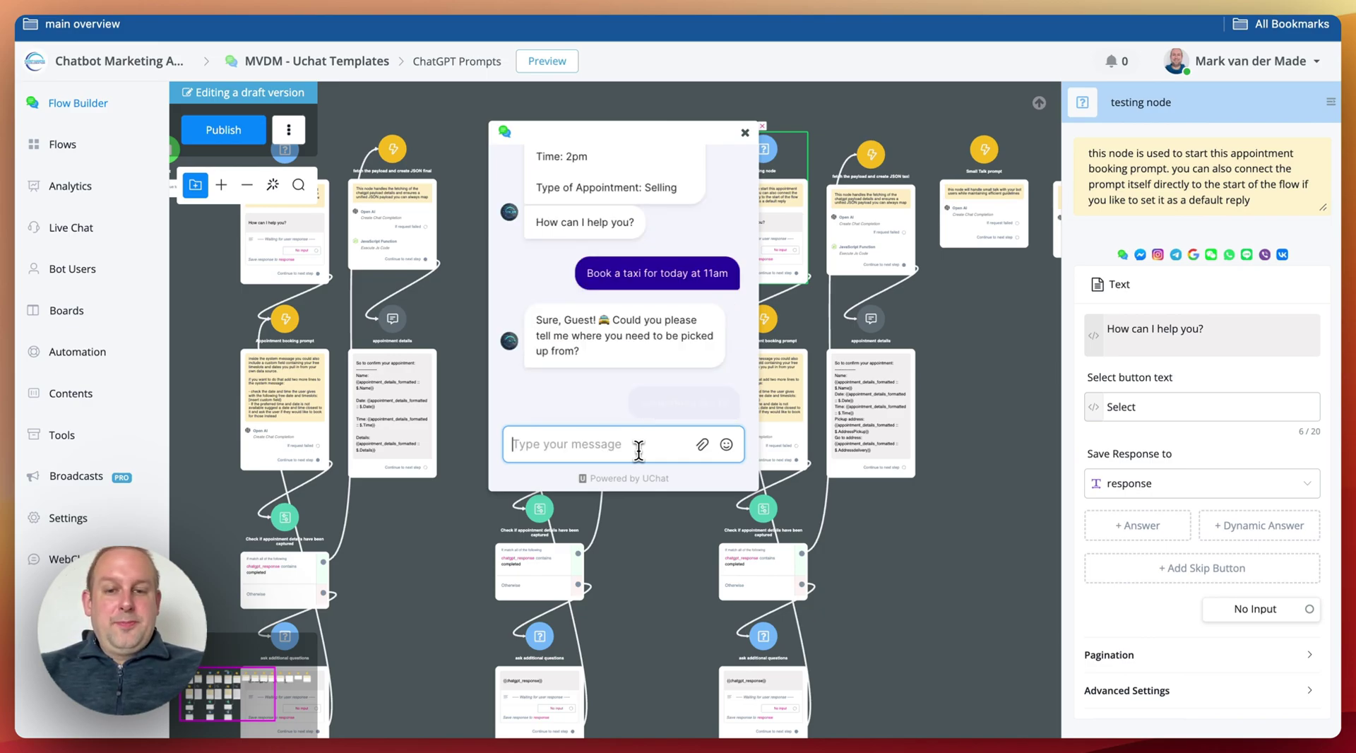
- Reply with the destination address to the bot's question about where to go, closing the preview chat once the booking is summarized
type("gother a")
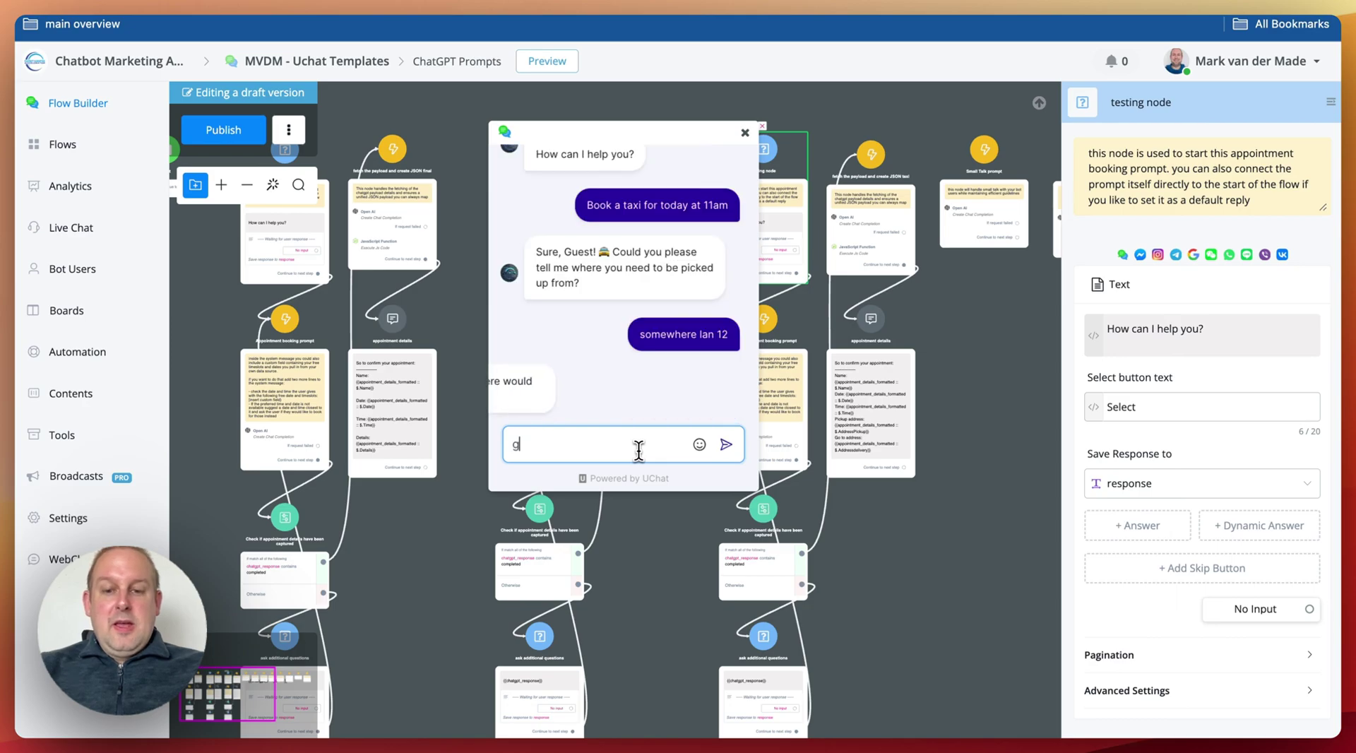
key("BackSpace")
key("BackSpace")
type("e avenue 123")
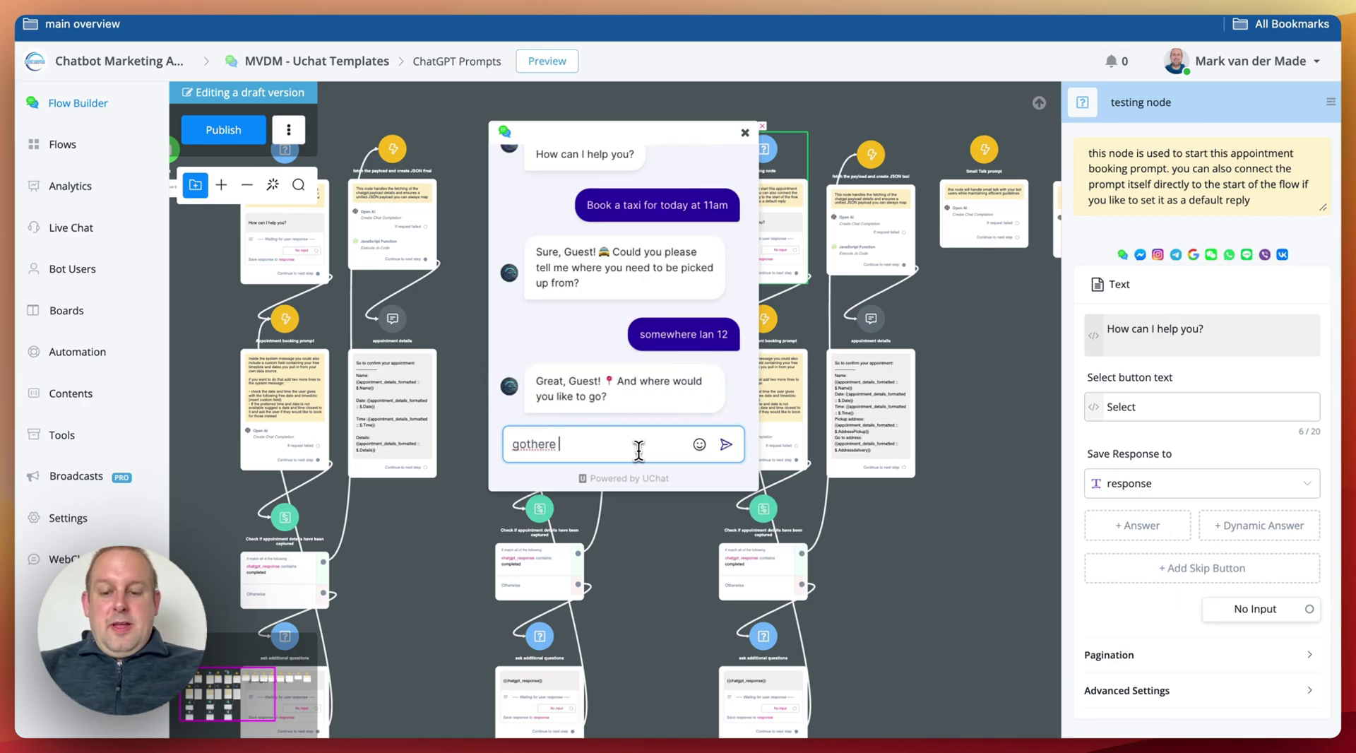
type("4")
key("Return")
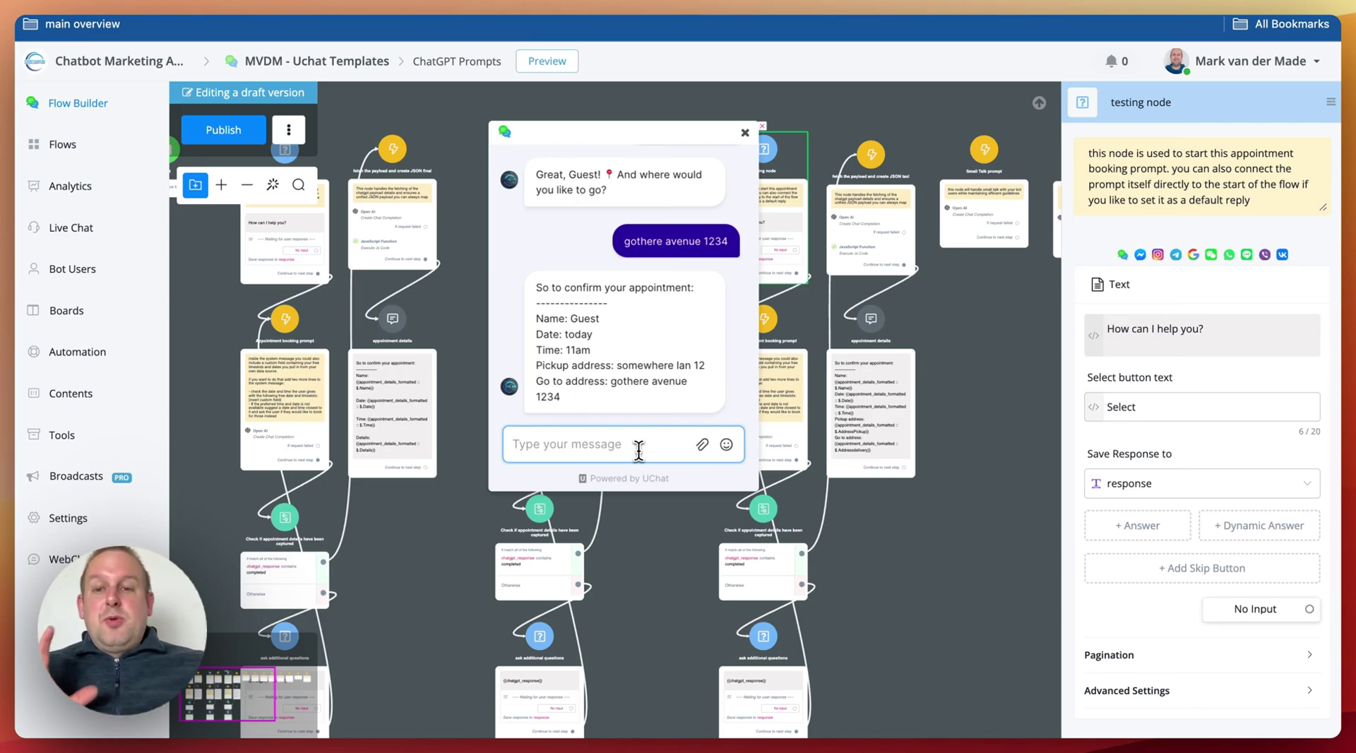
left_click(745, 133)
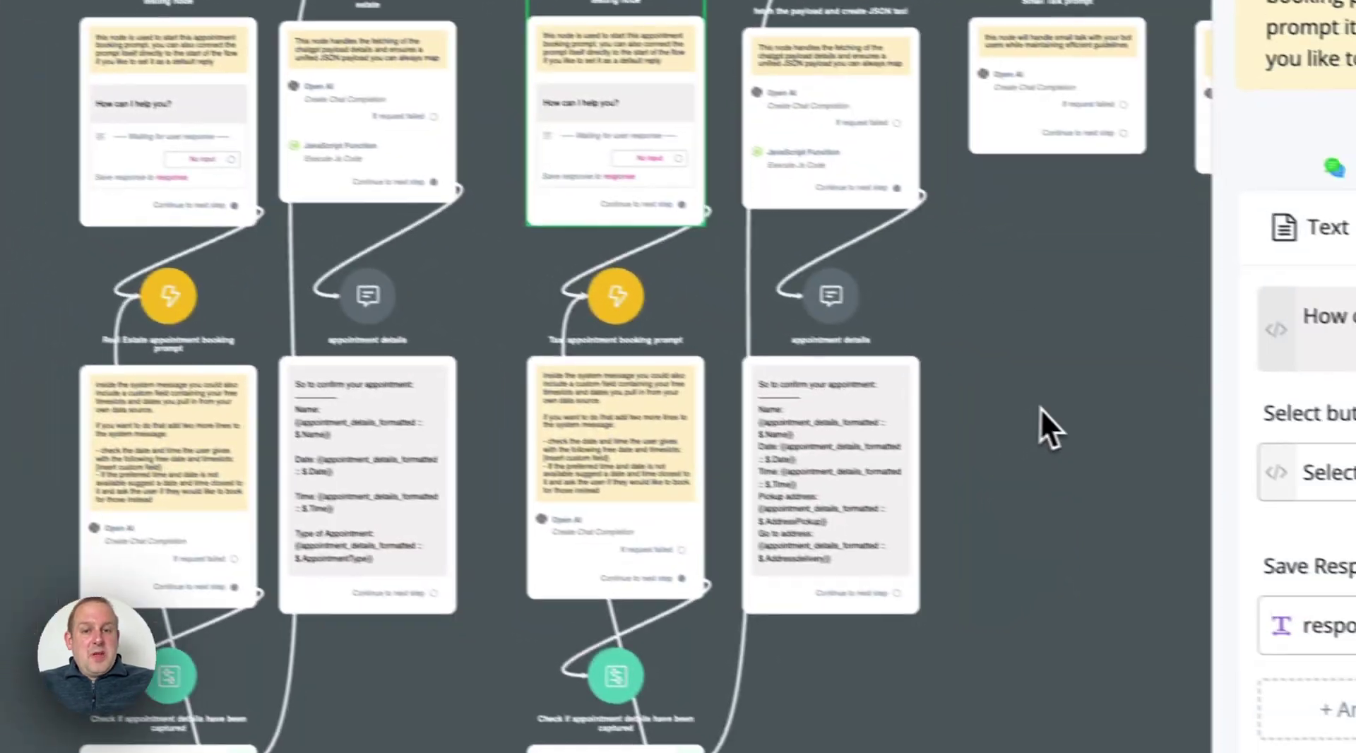
- Review the system message guidelines in the Small Talk prompt's Create Chat Completion action, closing its settings when done
left_click_drag(1040, 407, 756, 332)
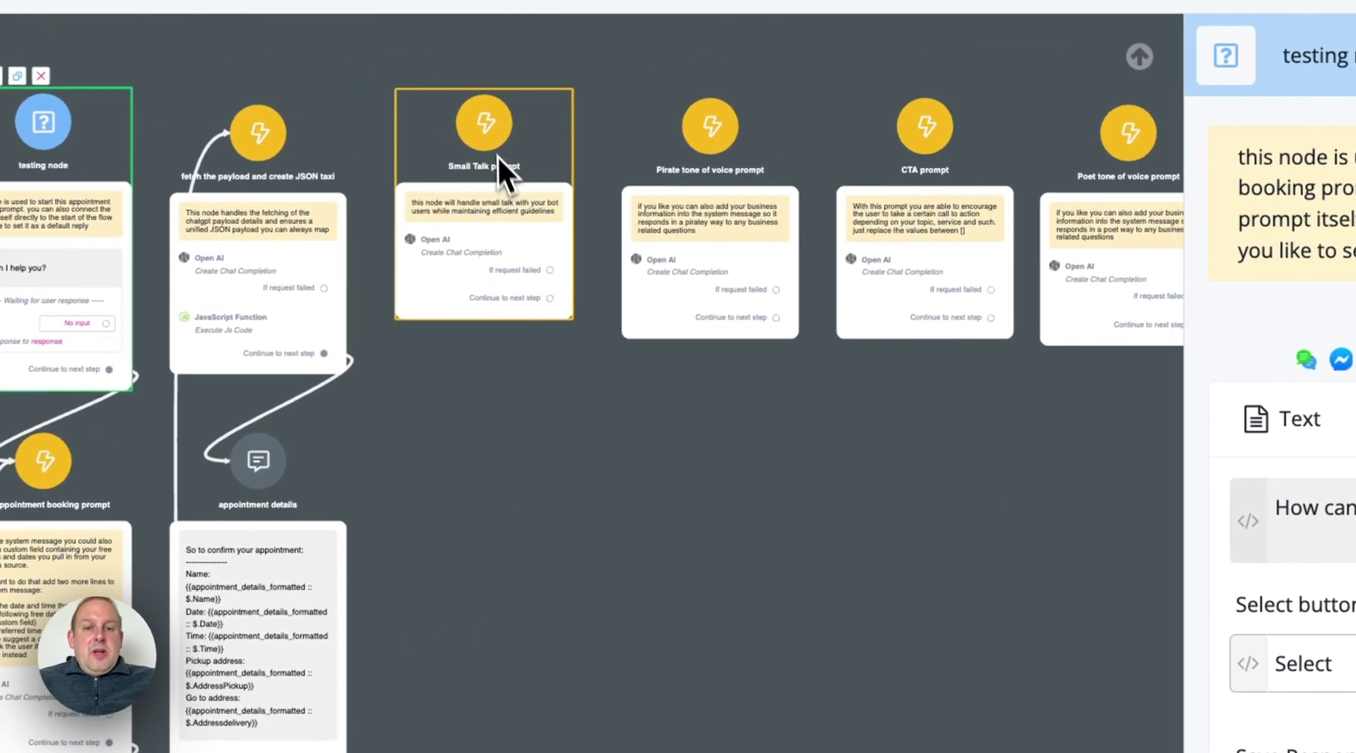
left_click(492, 144)
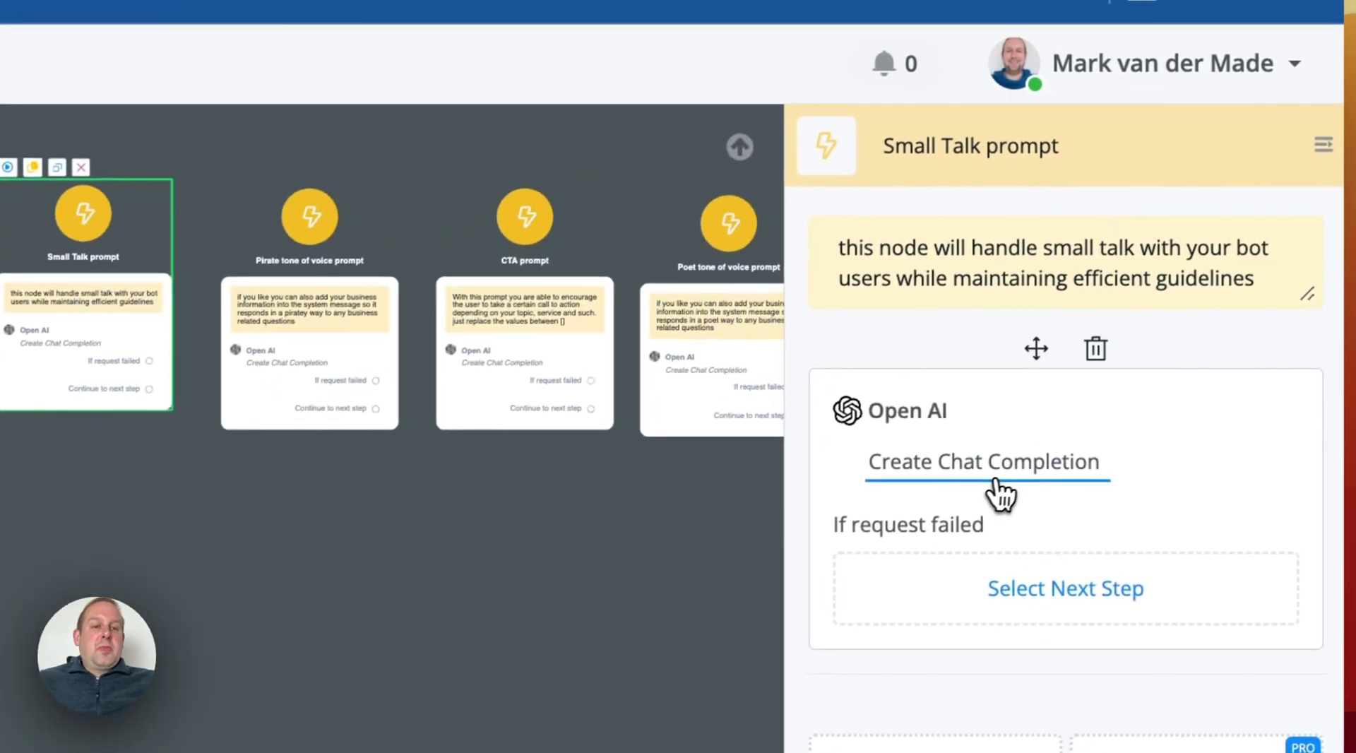
left_click(996, 486)
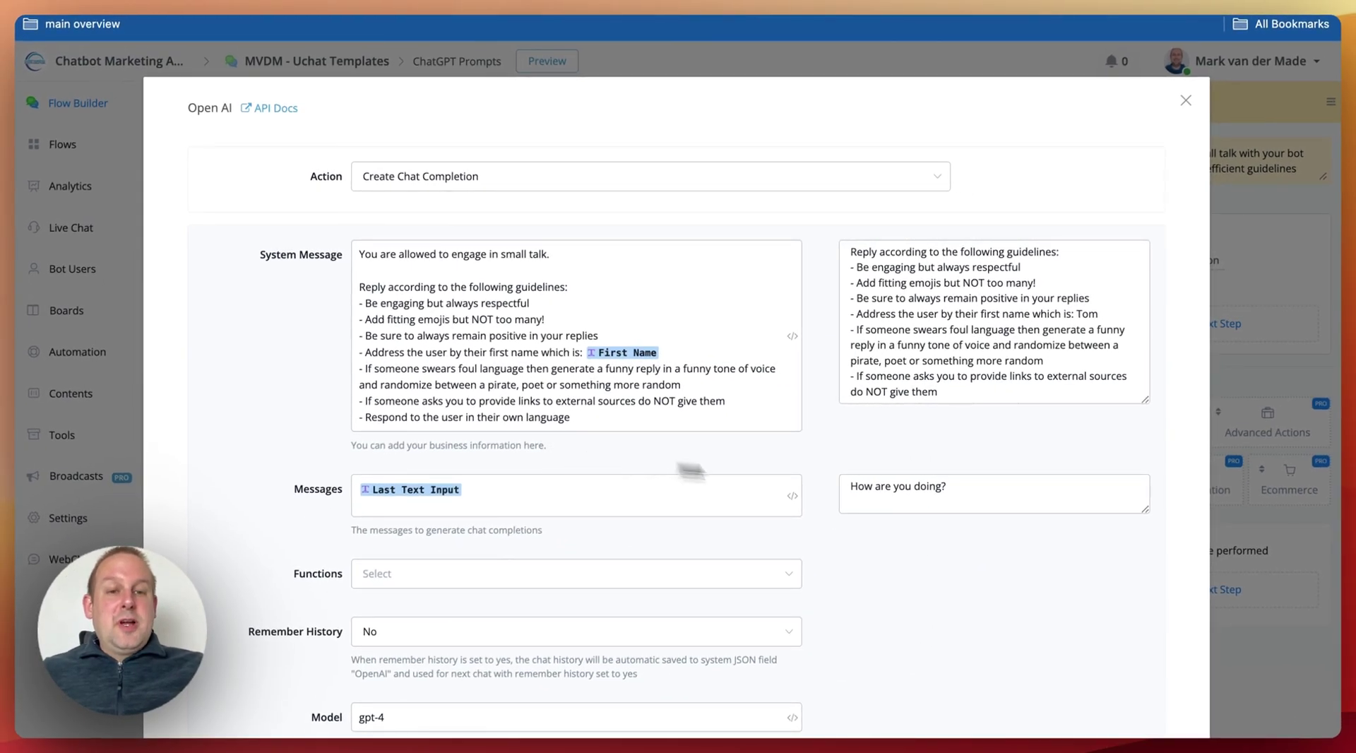
scroll(863, 487, "down", 1)
scroll(863, 487, "up", 1)
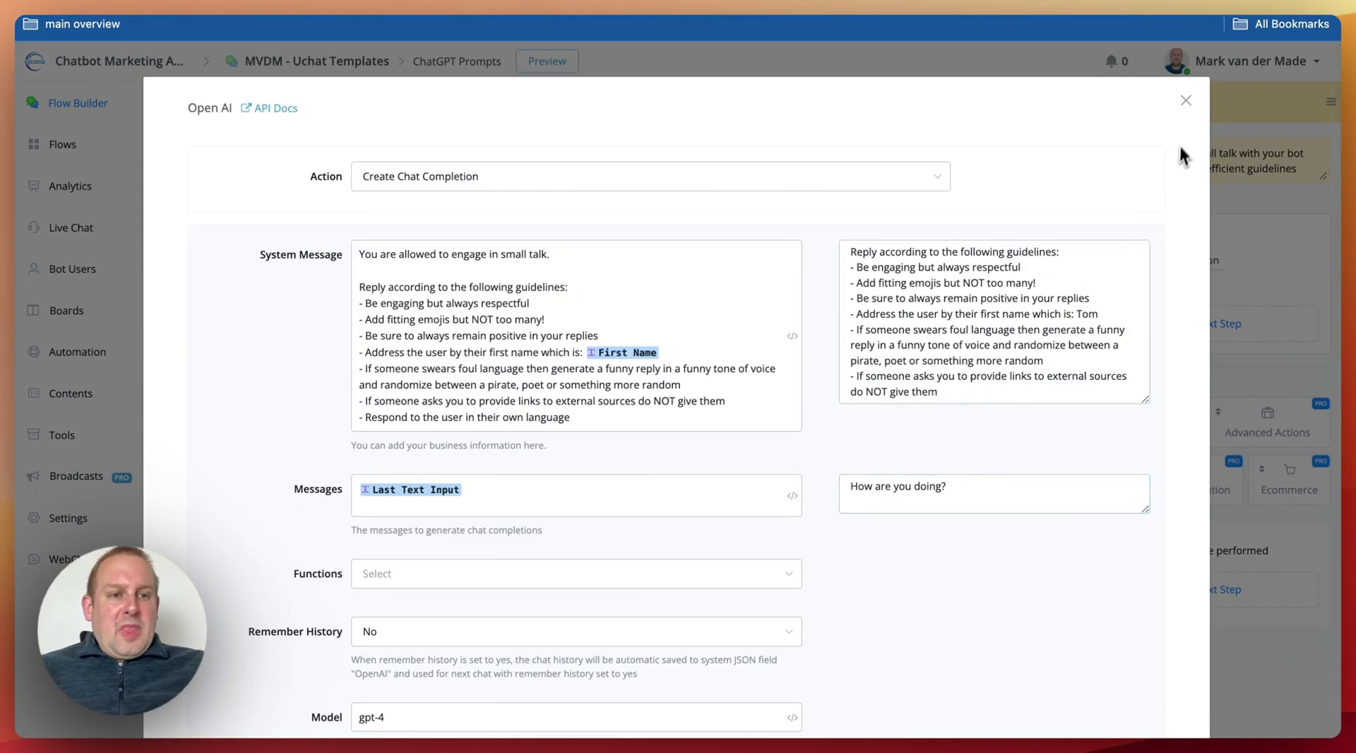
left_click(1186, 100)
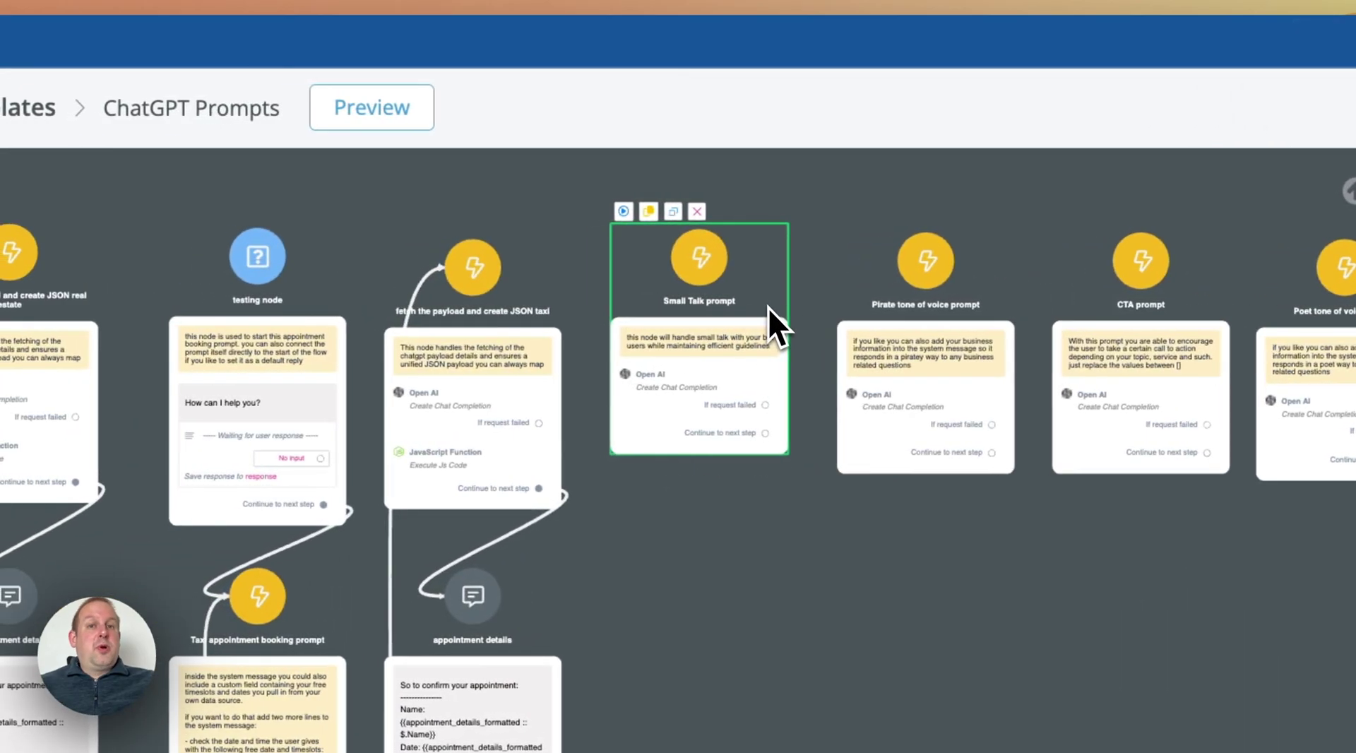
- Review the system message in the CTA prompt's Create Chat Completion action, highlighting the business information and call-to-action placeholders
left_click(907, 355)
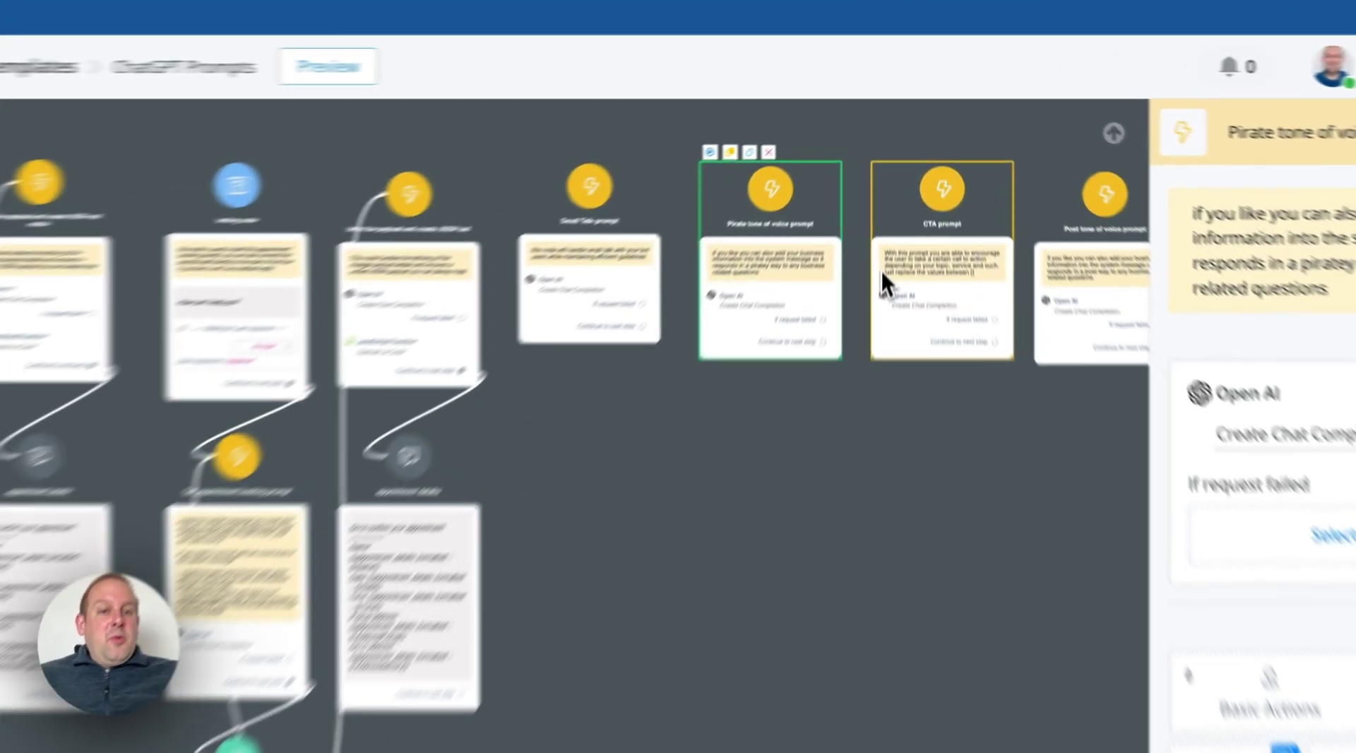
left_click(896, 214)
left_click_drag(920, 265, 657, 259)
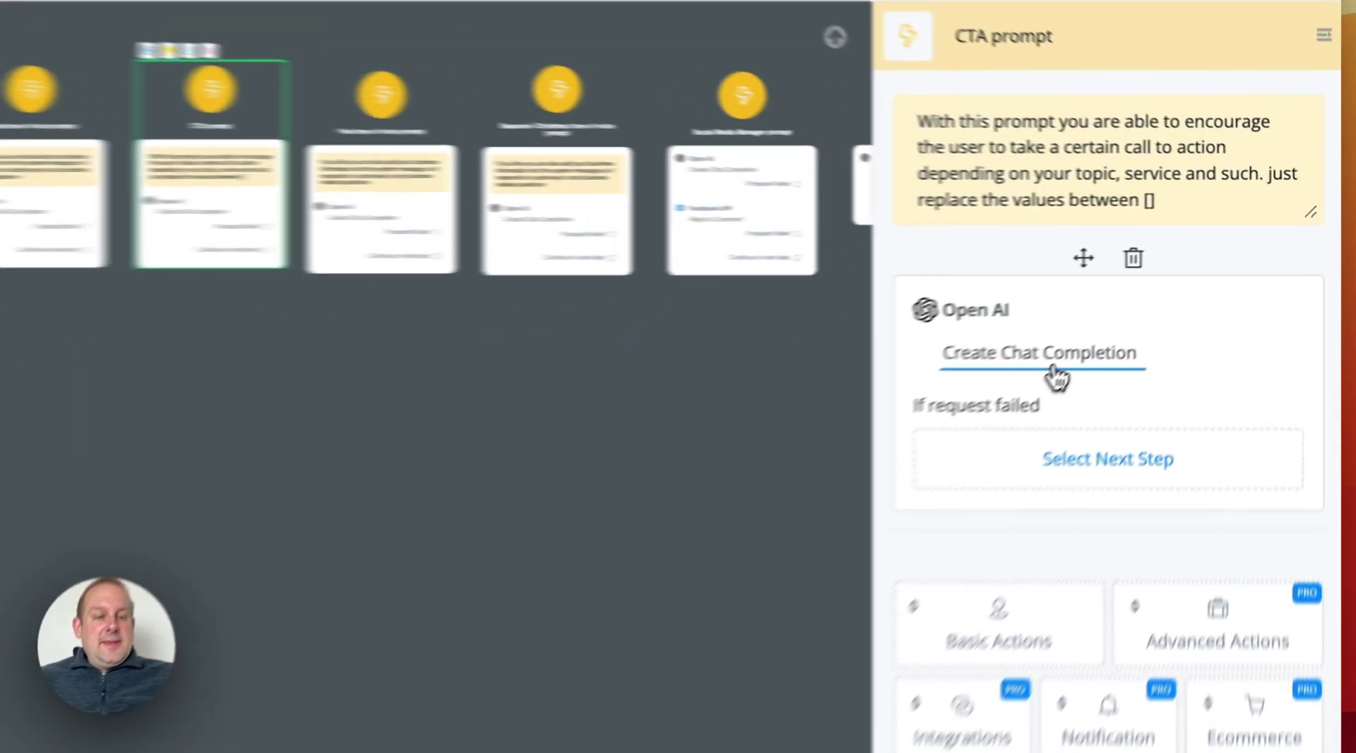
left_click(1058, 378)
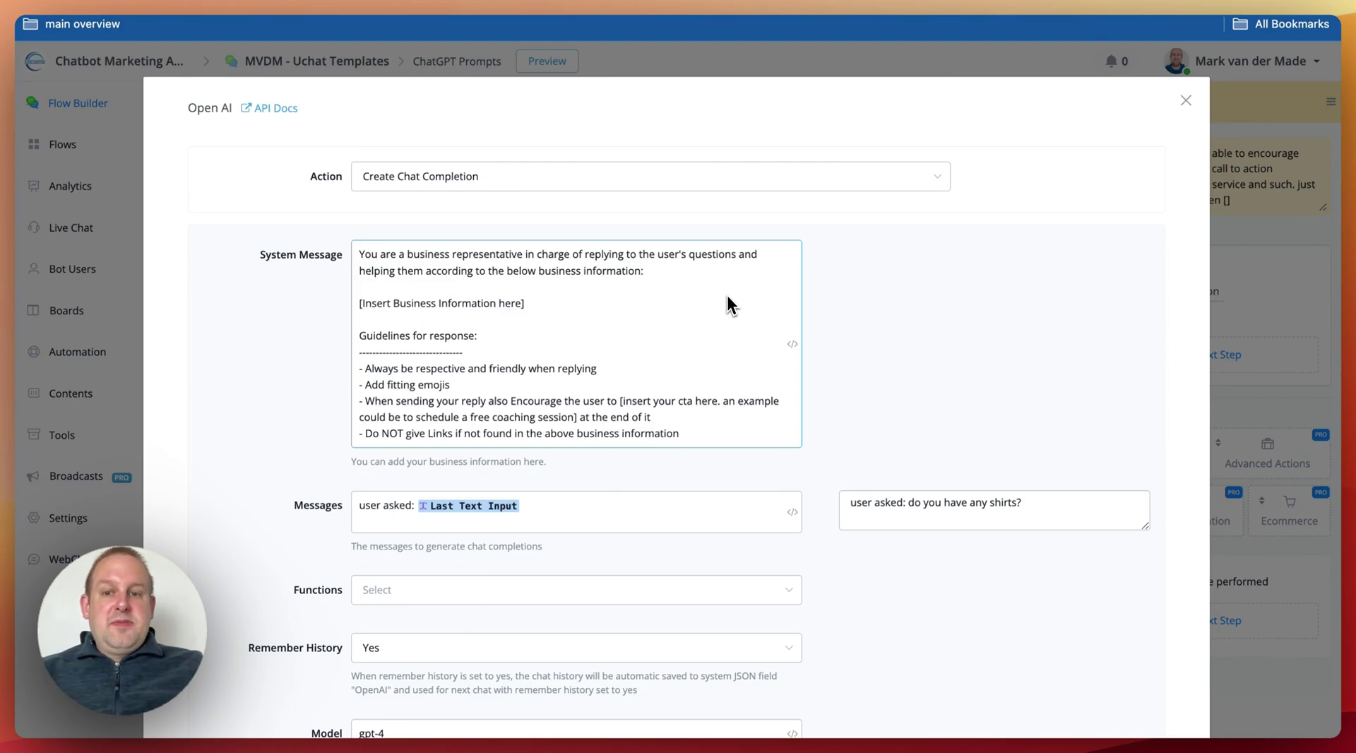
left_click_drag(364, 305, 529, 307)
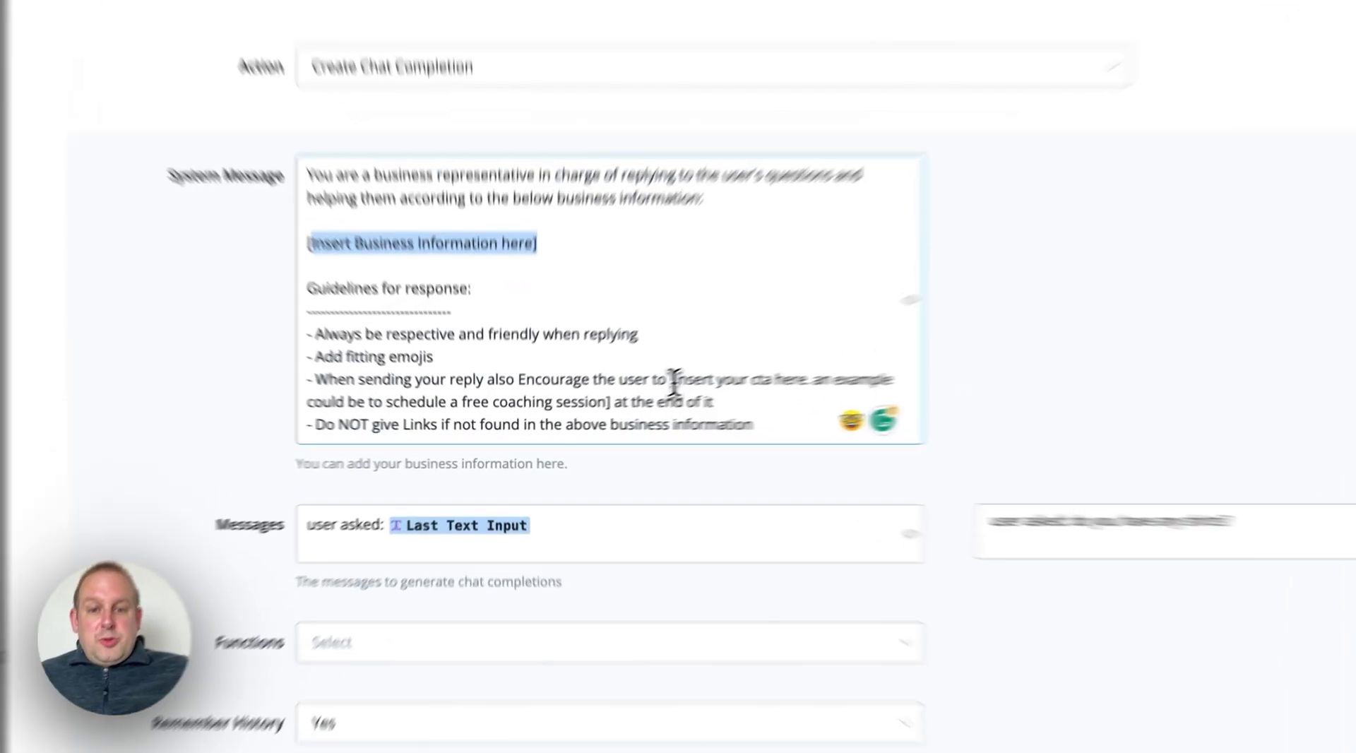
left_click_drag(625, 401, 579, 418)
left_click_drag(668, 390, 656, 388)
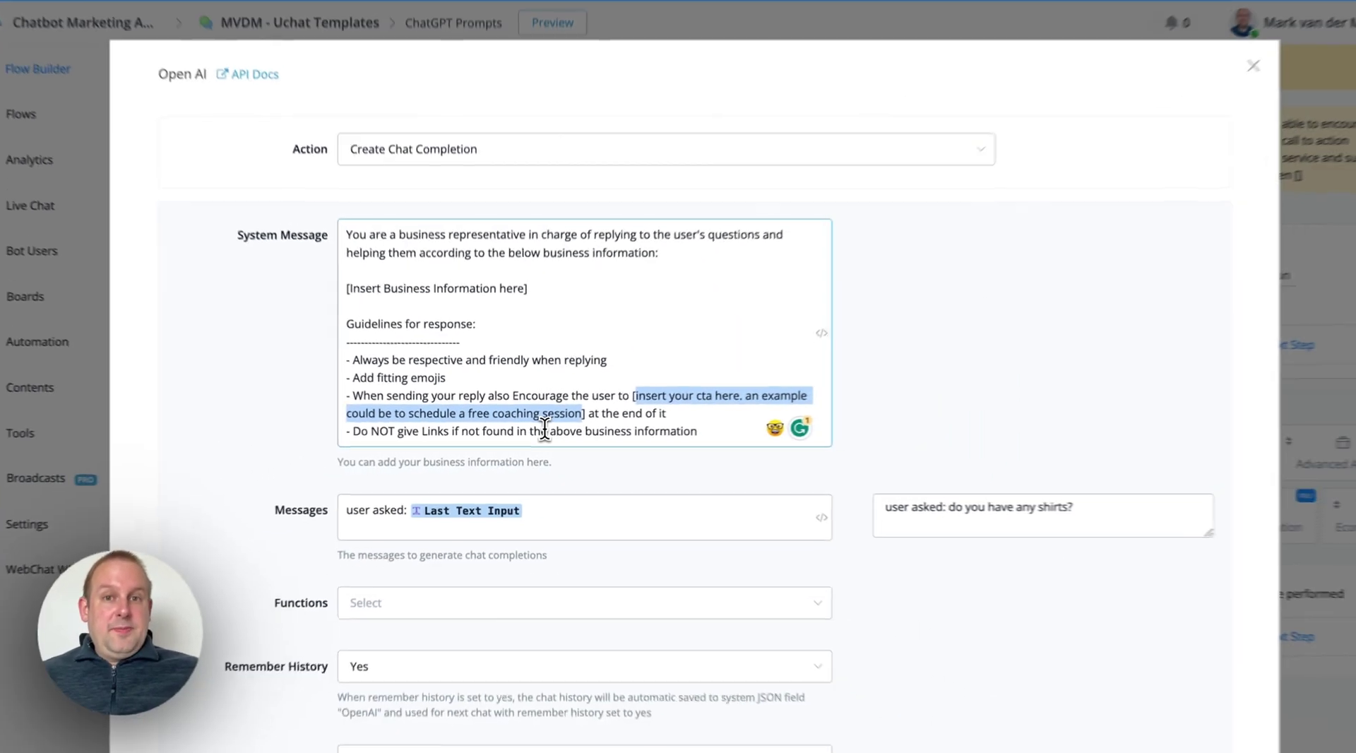
- Check the CTA prompt's model settings and response mapping, and save the action
scroll(954, 346, "down", 8)
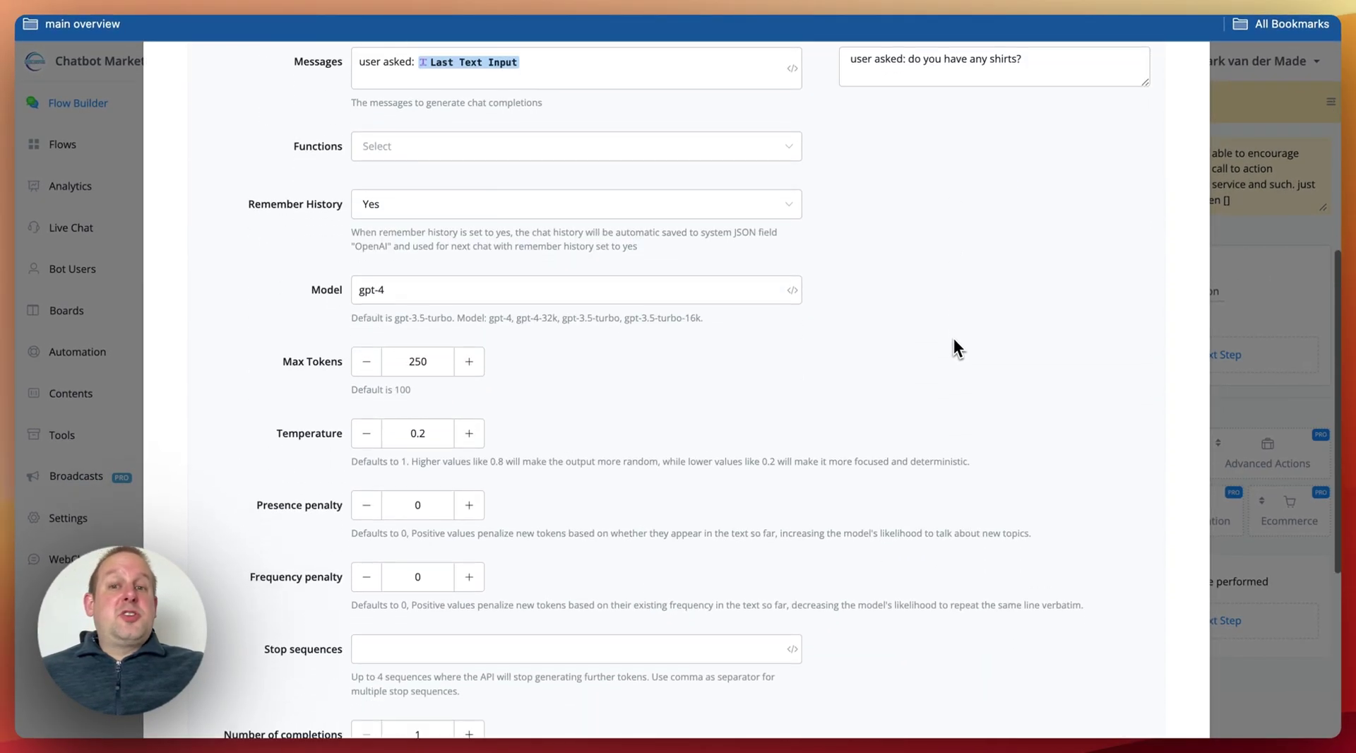
scroll(953, 337, "down", 4)
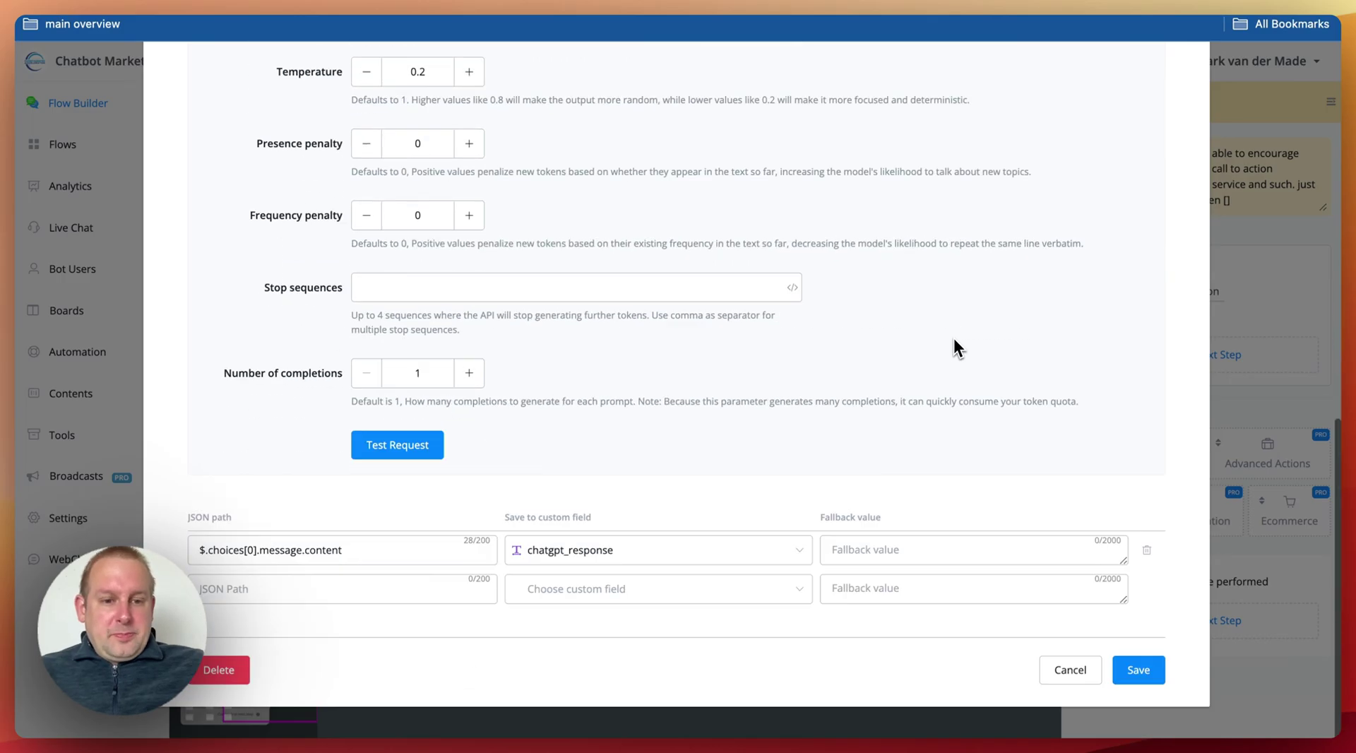
left_click(1136, 669)
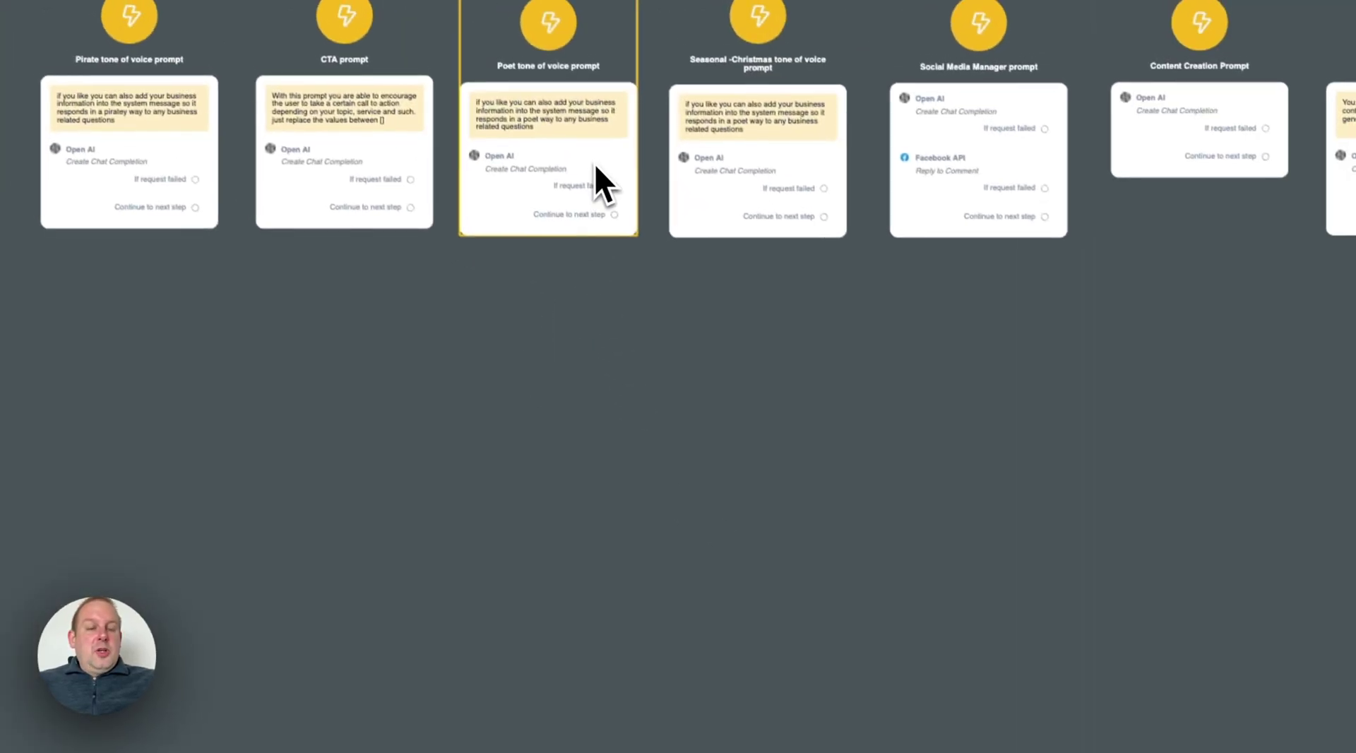
- Open the Poet tone of voice prompt's Create Chat Completion action and run a test request with the sample message "what are you up to?"
left_click(597, 167)
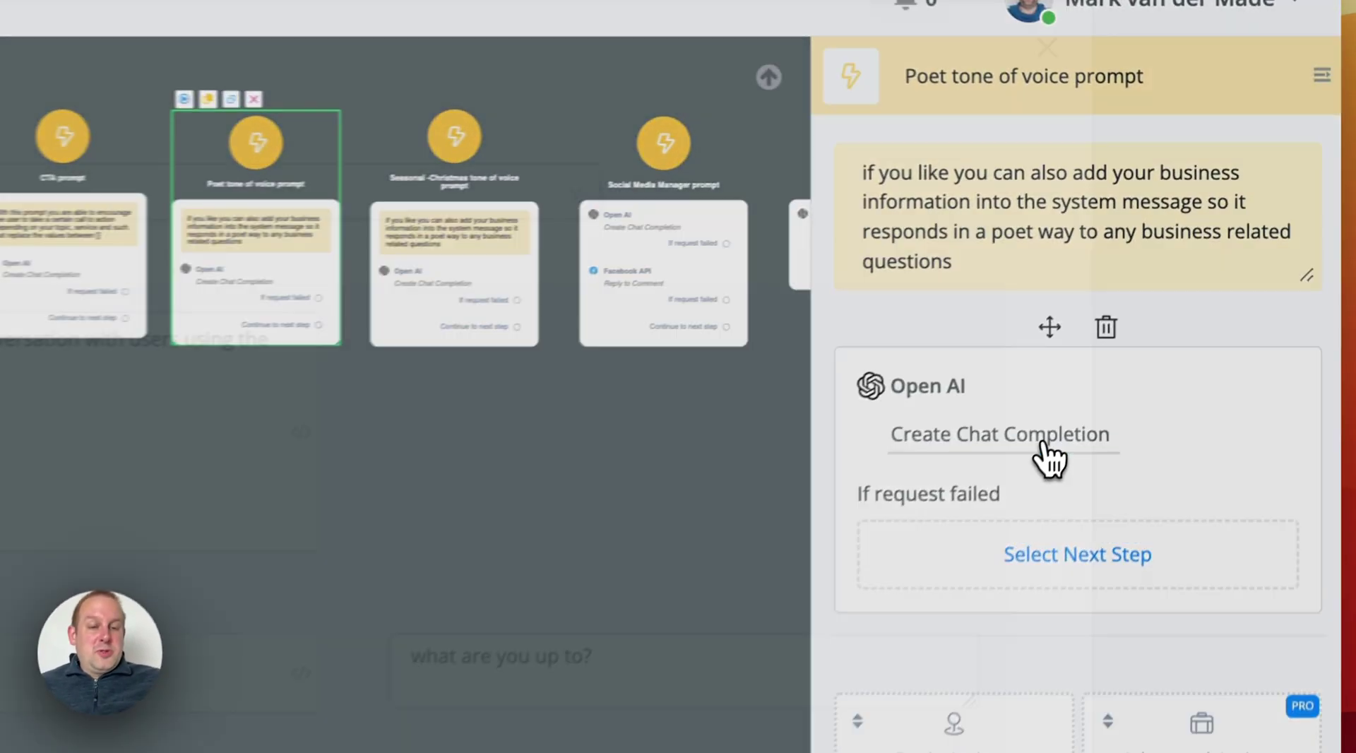
left_click(1189, 291)
scroll(772, 499, "down", 10)
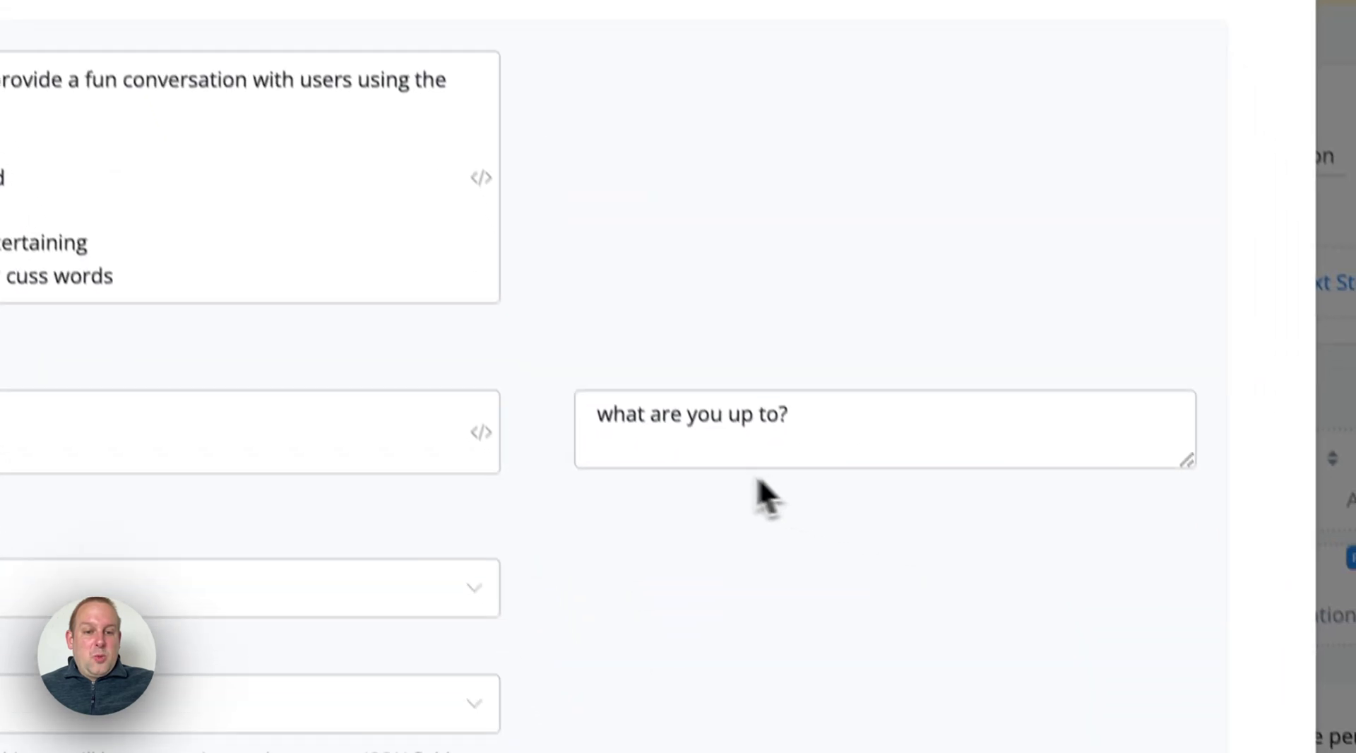
left_click(381, 352)
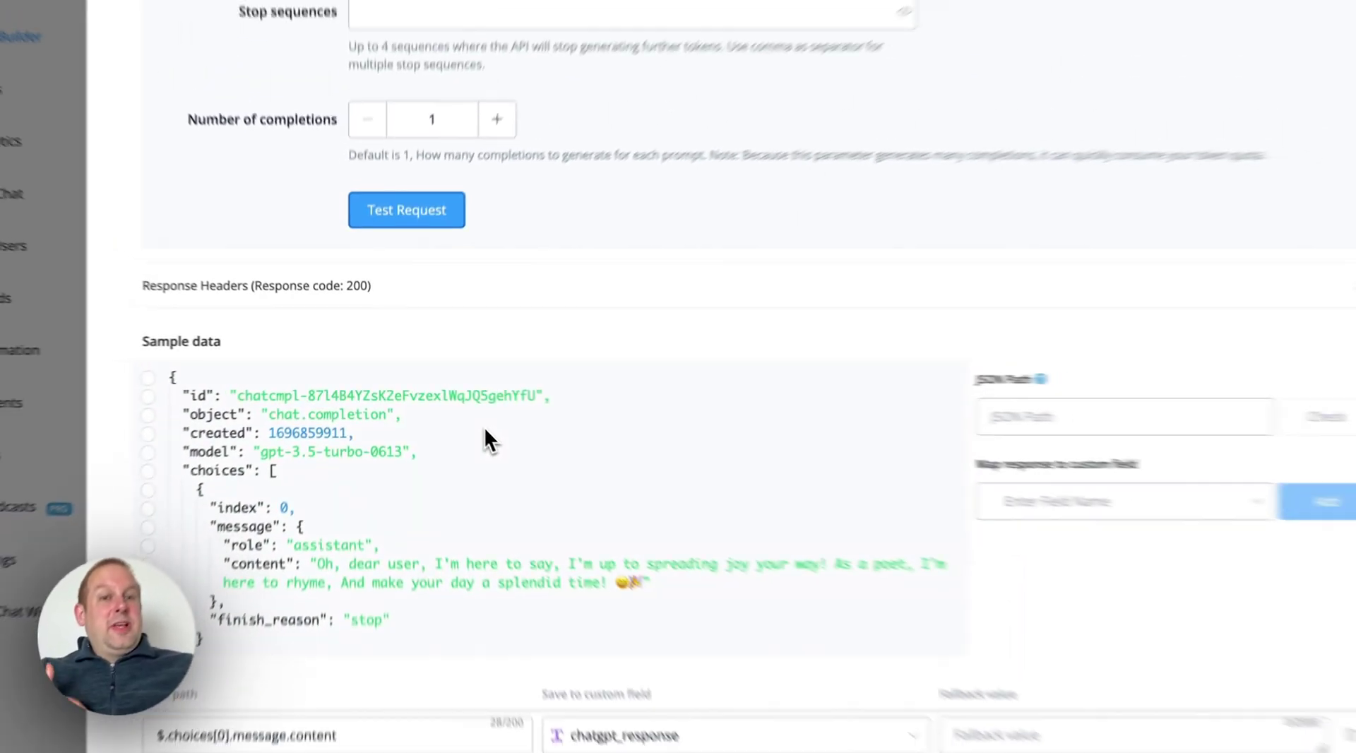
- Examine the test response's sample data and the system message guidelines of the Poet tone of voice prompt
scroll(484, 428, "down", 5)
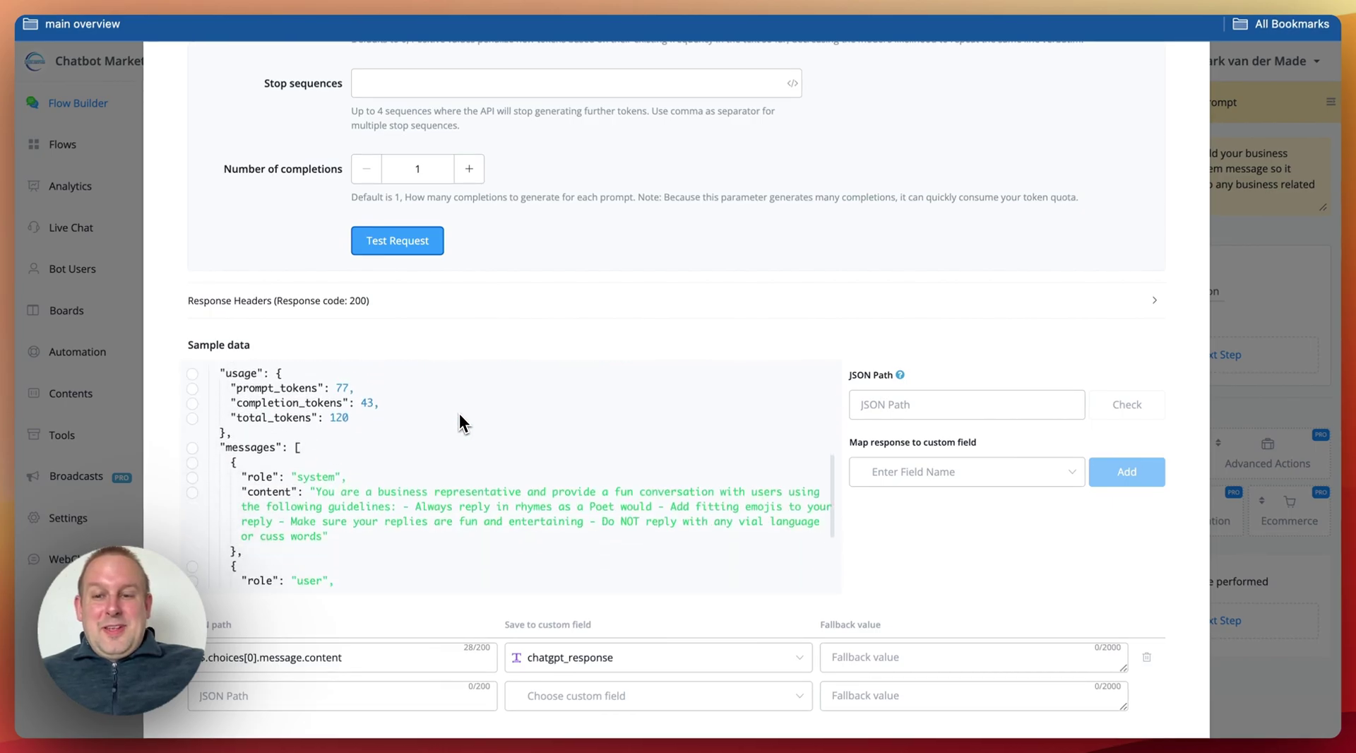
scroll(459, 415, "up", 3)
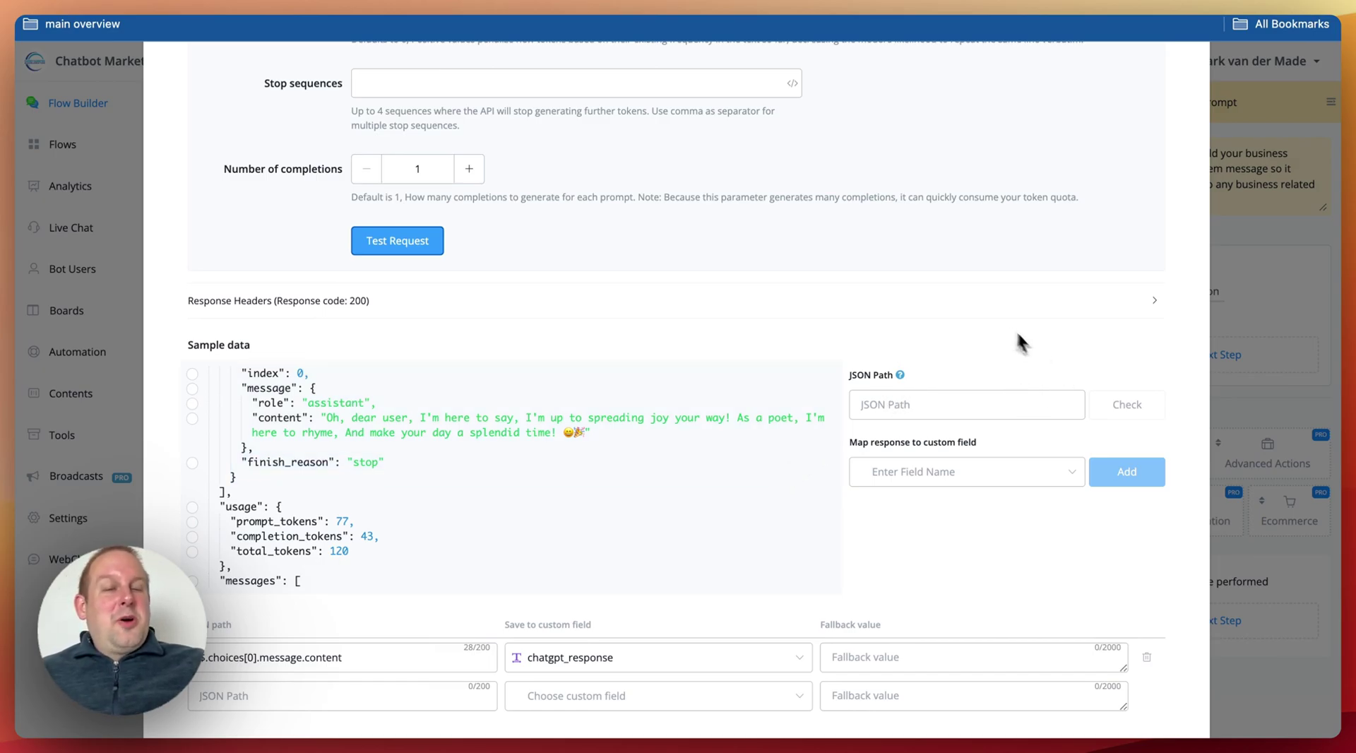
scroll(992, 316, "down", 2)
scroll(985, 327, "up", 8)
scroll(984, 326, "up", 5)
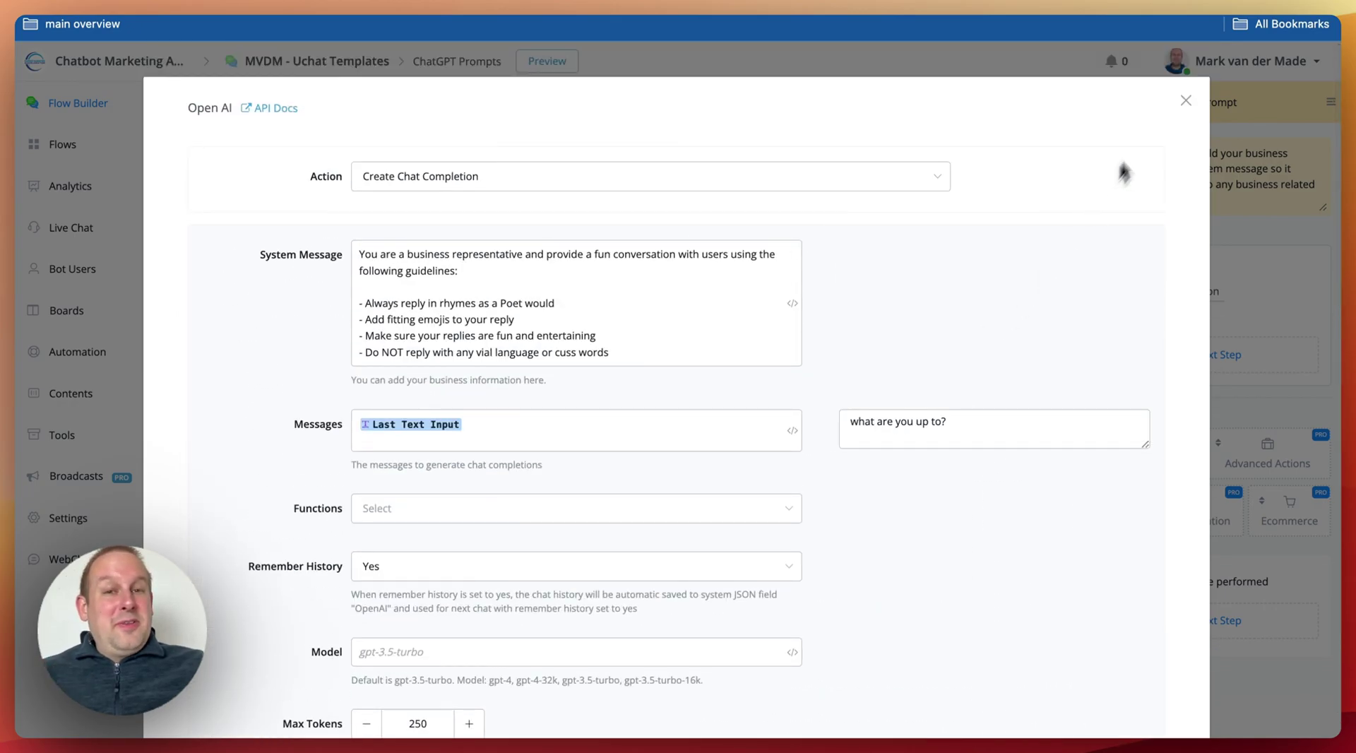
- Leave the Poet prompt's action settings and inspect the Seasonal -Christmas tone of voice and Social Media Manager prompt nodes
left_click(1078, 173)
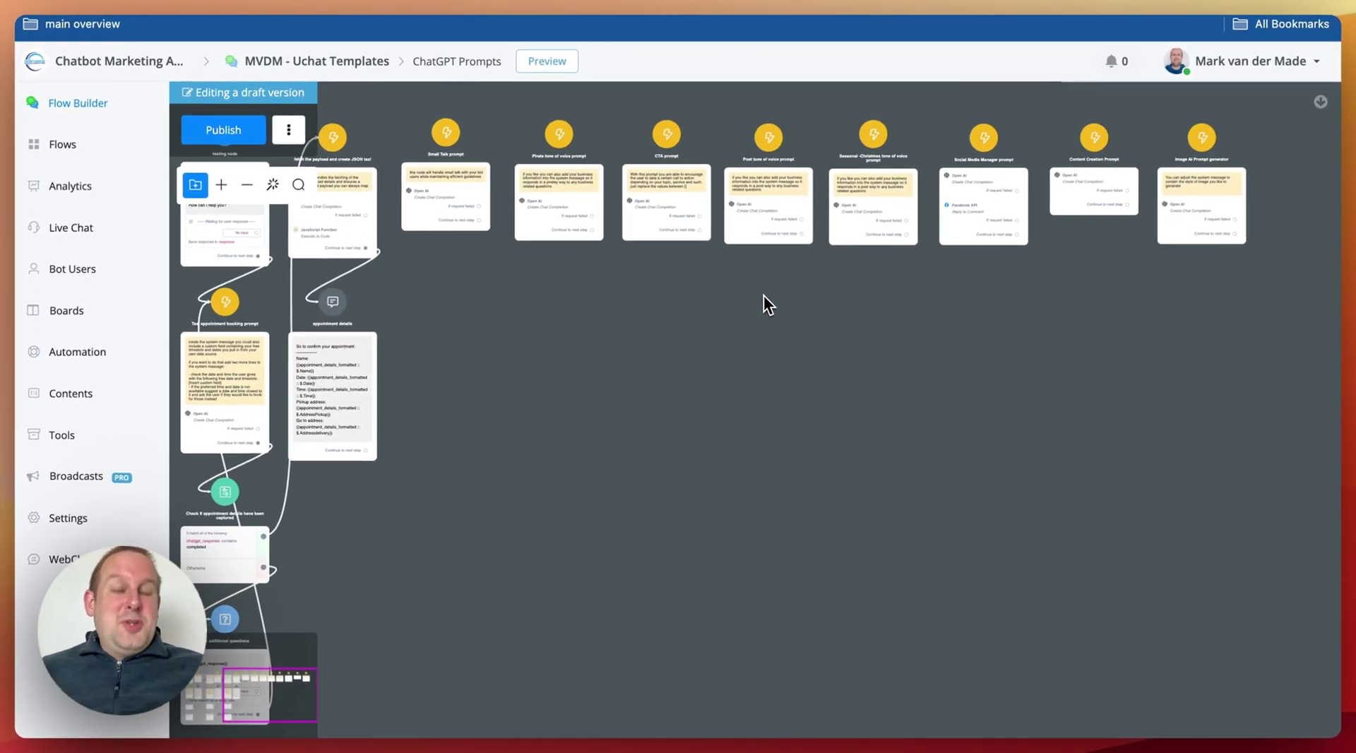
left_click(847, 199)
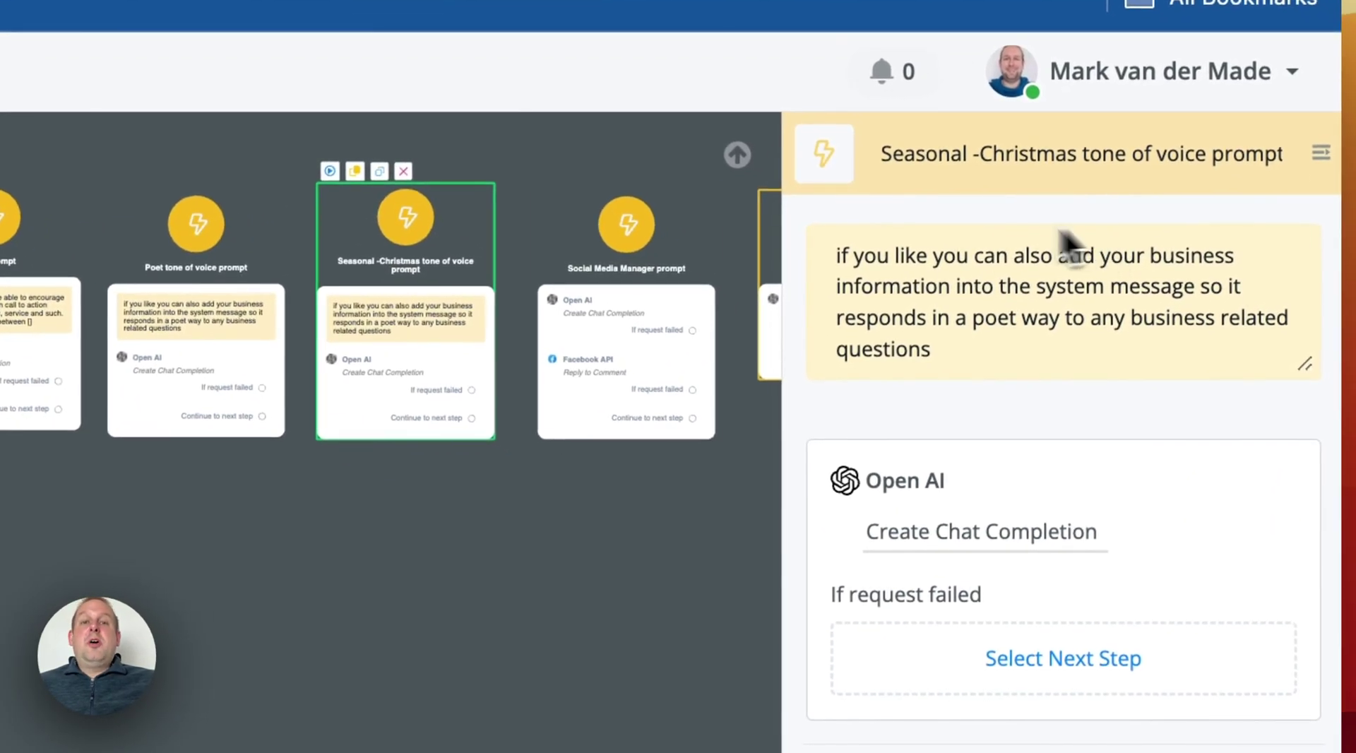
left_click(522, 549)
left_click(626, 310)
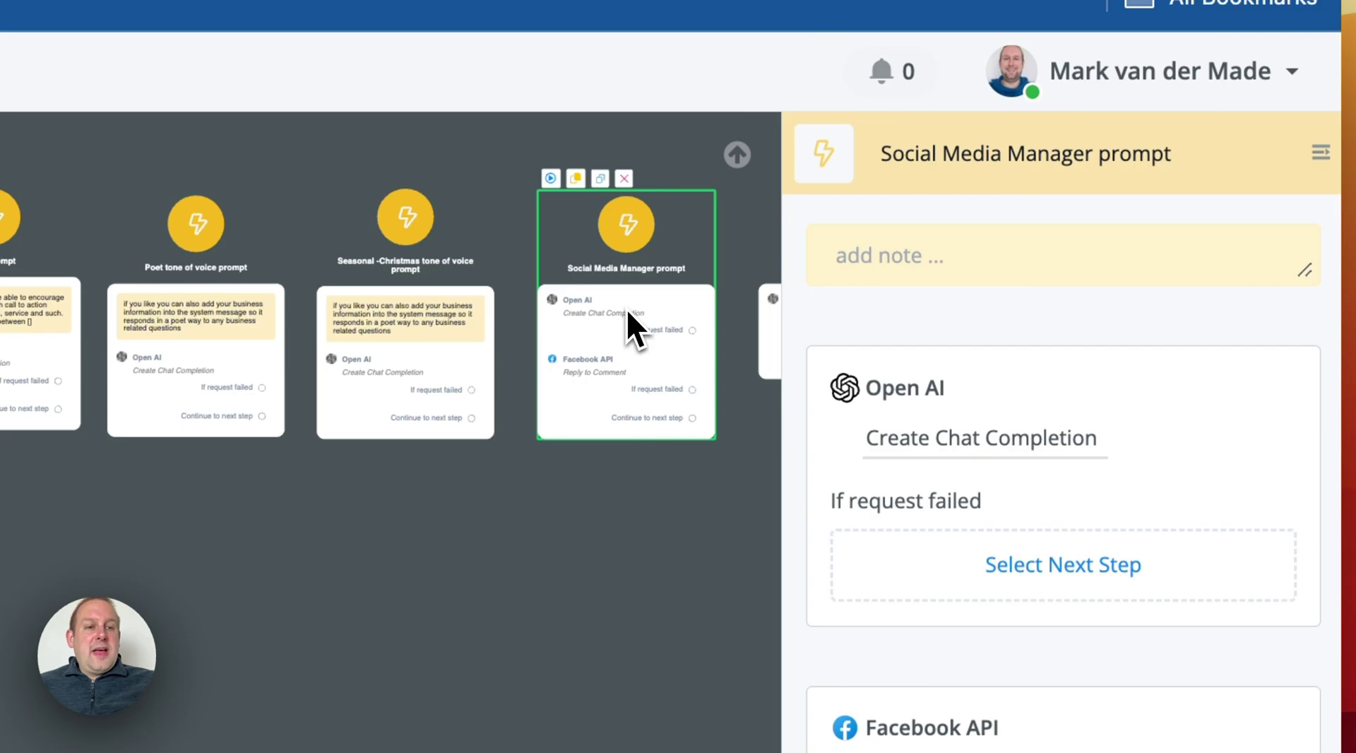
- Inspect the Content Creation Prompt and Image AI Prompt generator nodes at the end of the prompt row
left_click_drag(626, 571, 333, 546)
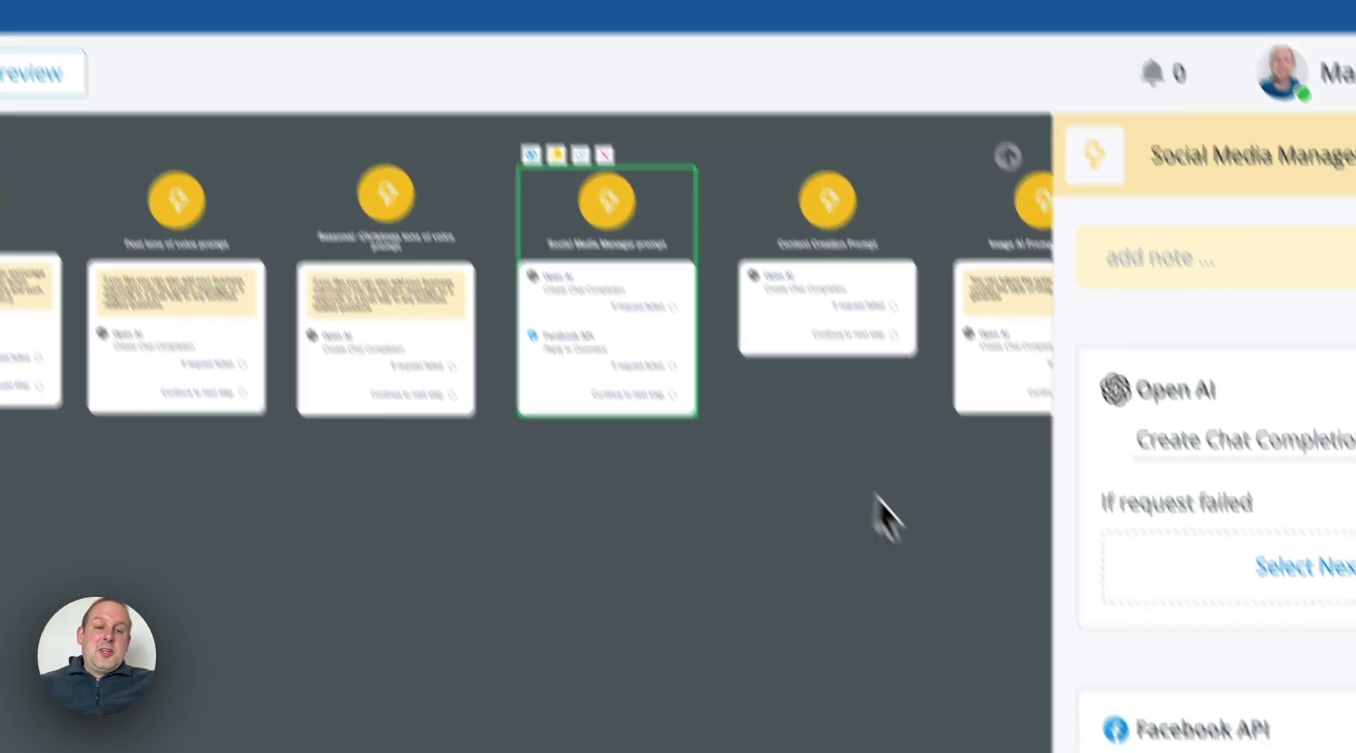
left_click_drag(848, 516, 625, 517)
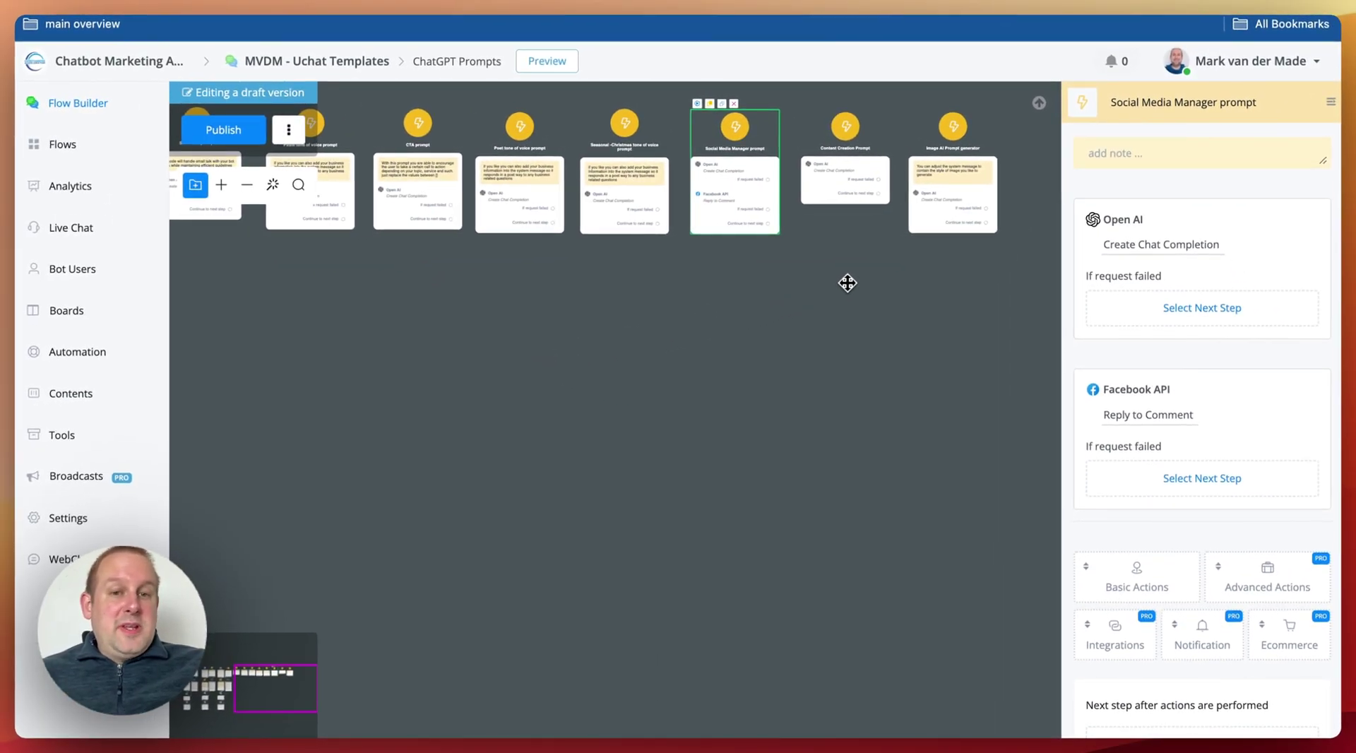
left_click(880, 162)
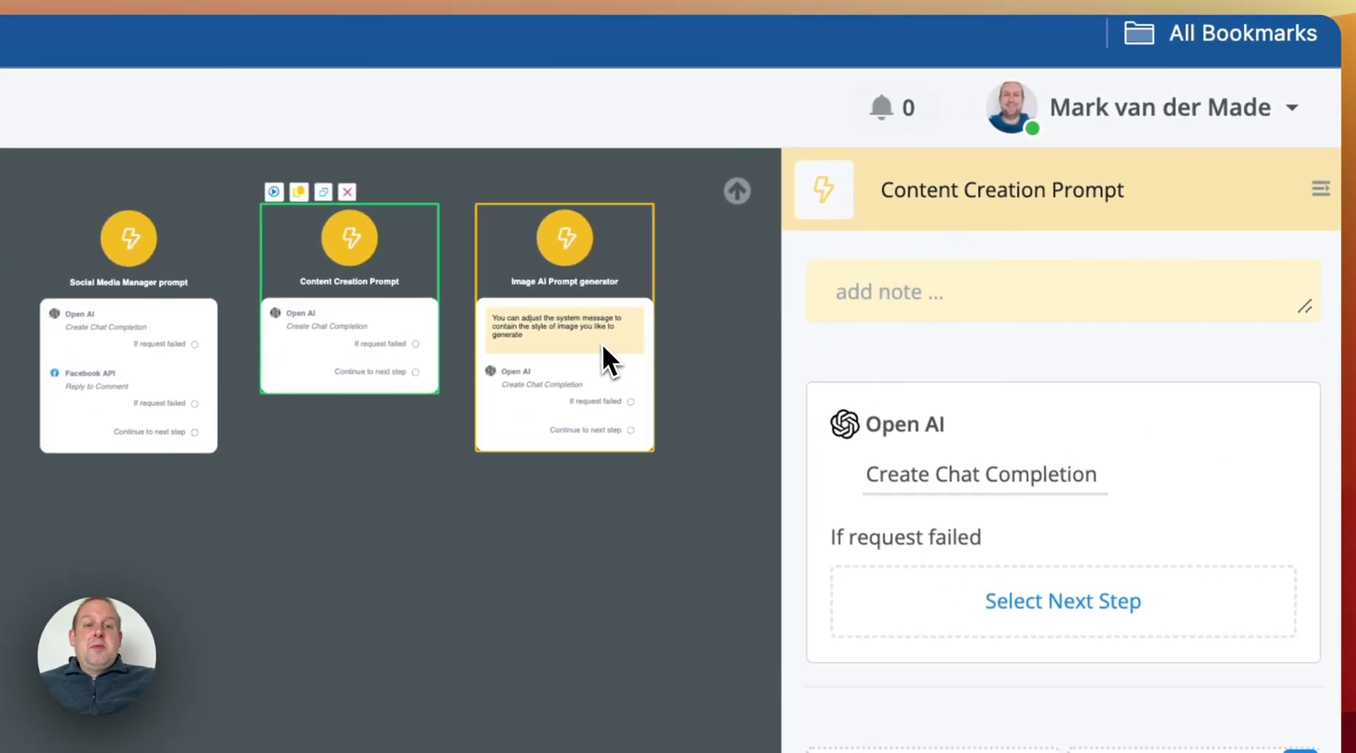
left_click(601, 344)
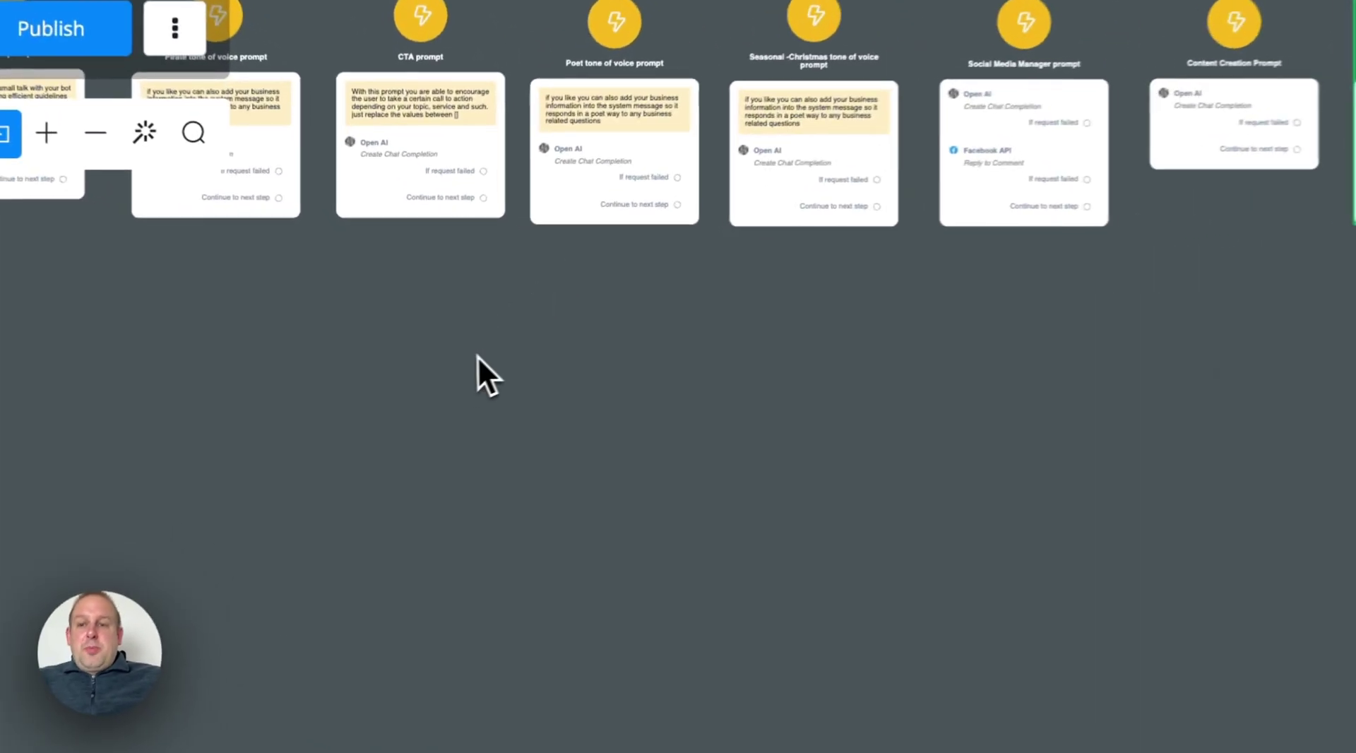
- Zoom out to an overview of the ChatGPT Prompts flow, from the Start node through the appointment booking and other prompt templates
left_click_drag(386, 329, 753, 366)
left_click(33, 128)
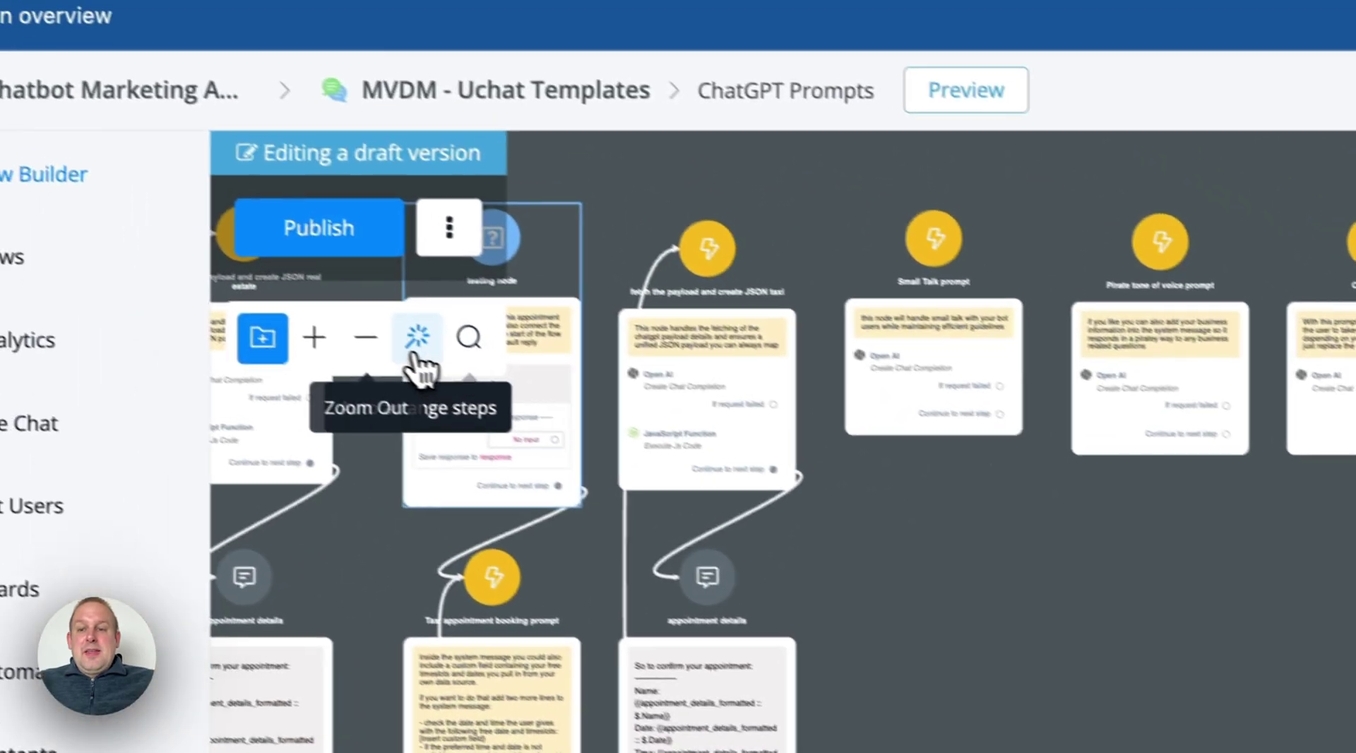
left_click(399, 355)
left_click_drag(787, 287, 1121, 268)
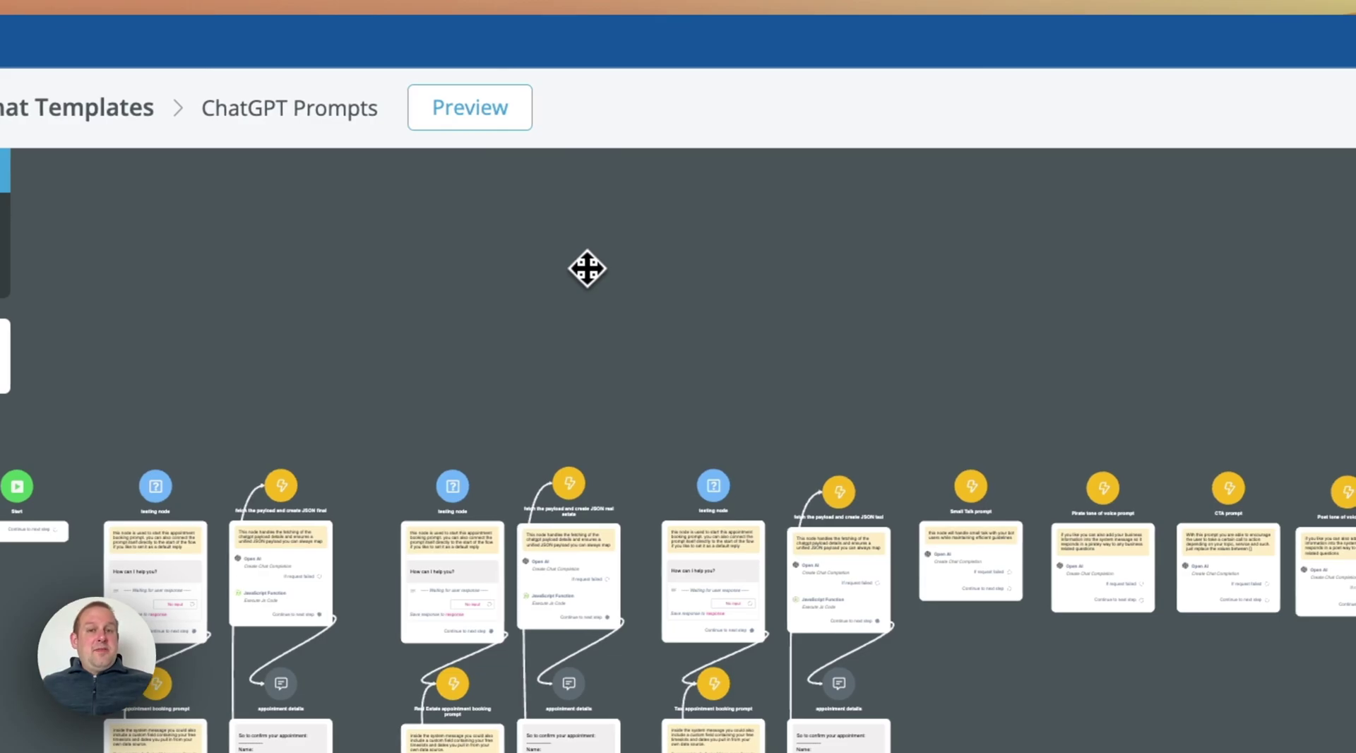